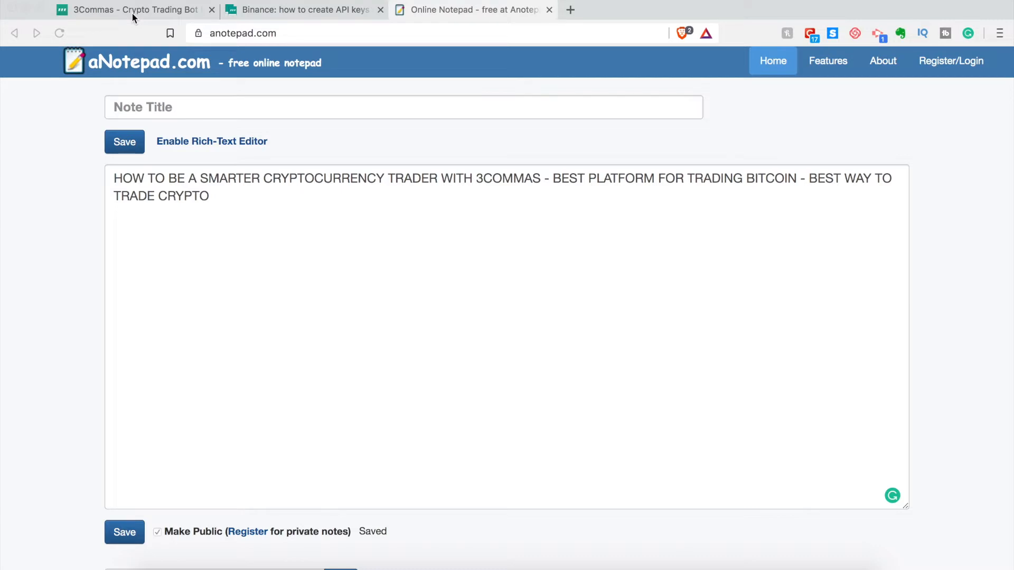
click(25, 8)
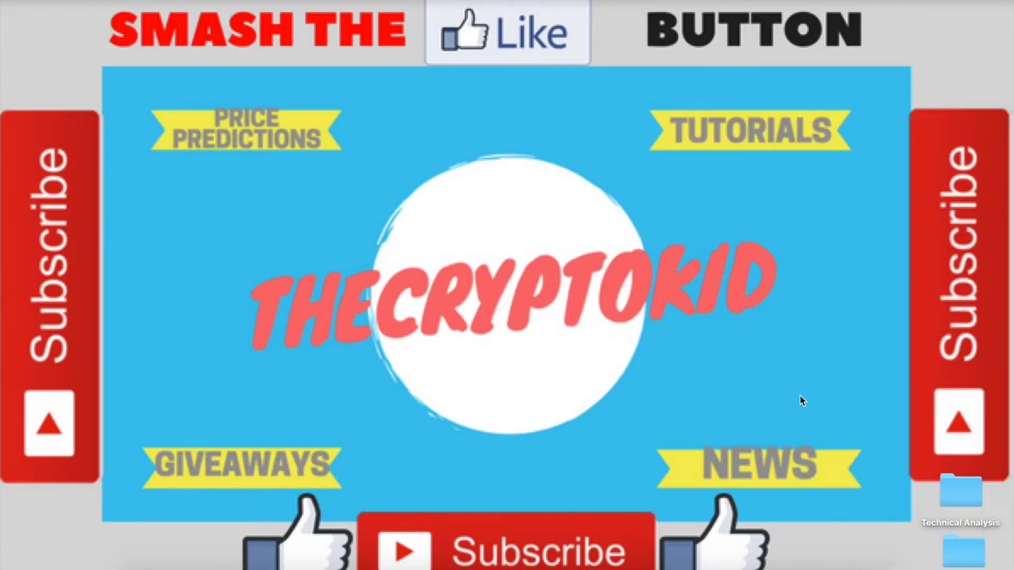
click(824, 552)
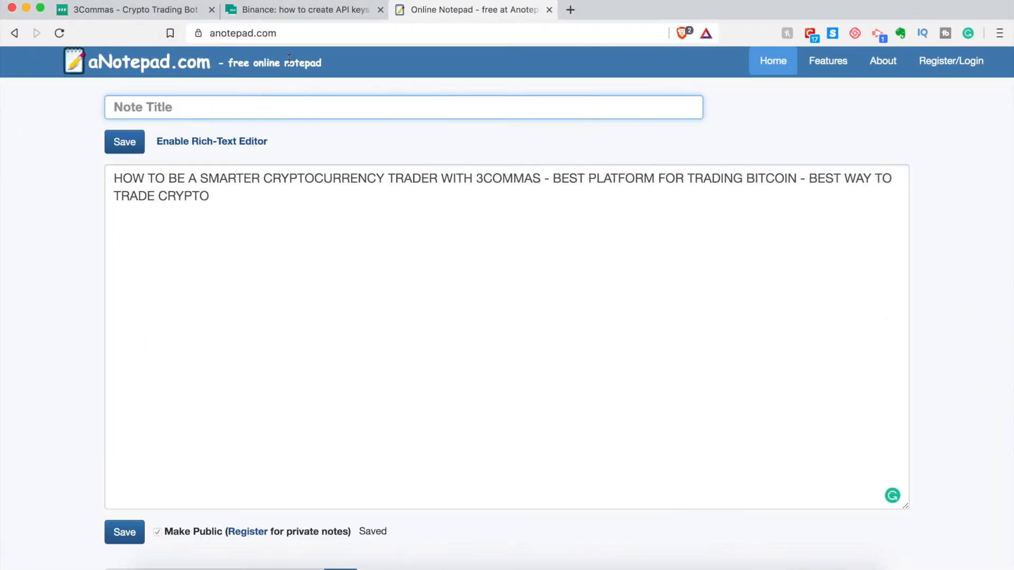
Step: Open the 3Commas help article on creating Binance API keys and read its sections on going to Binance and reaching API Management
click(149, 10)
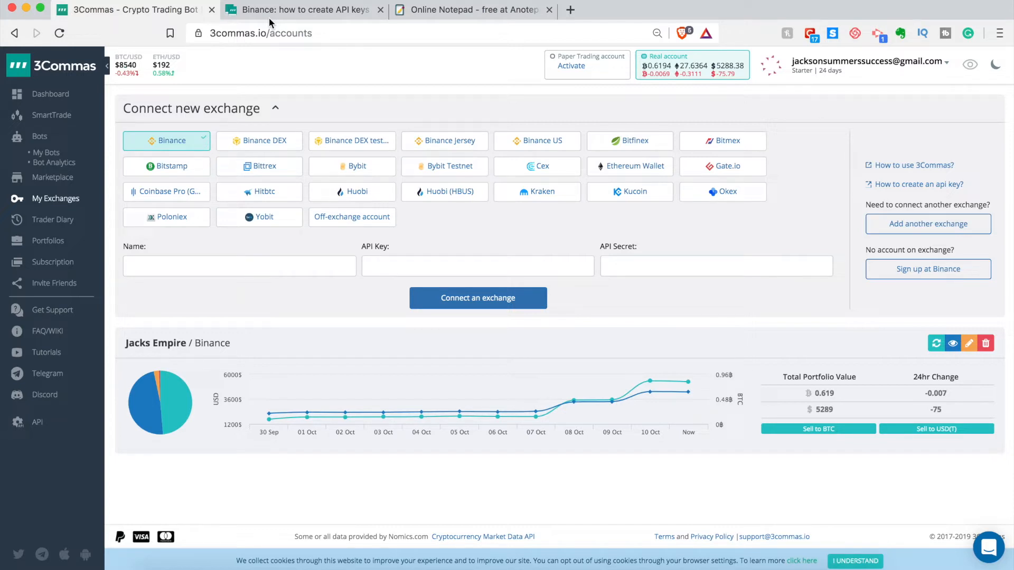
click(269, 20)
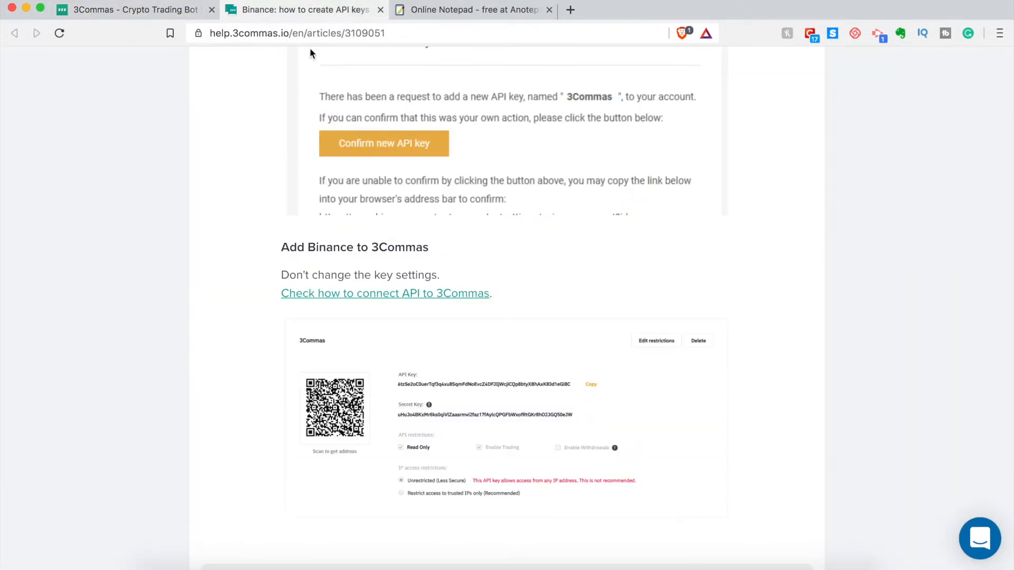
scroll(278, 271, up, 10)
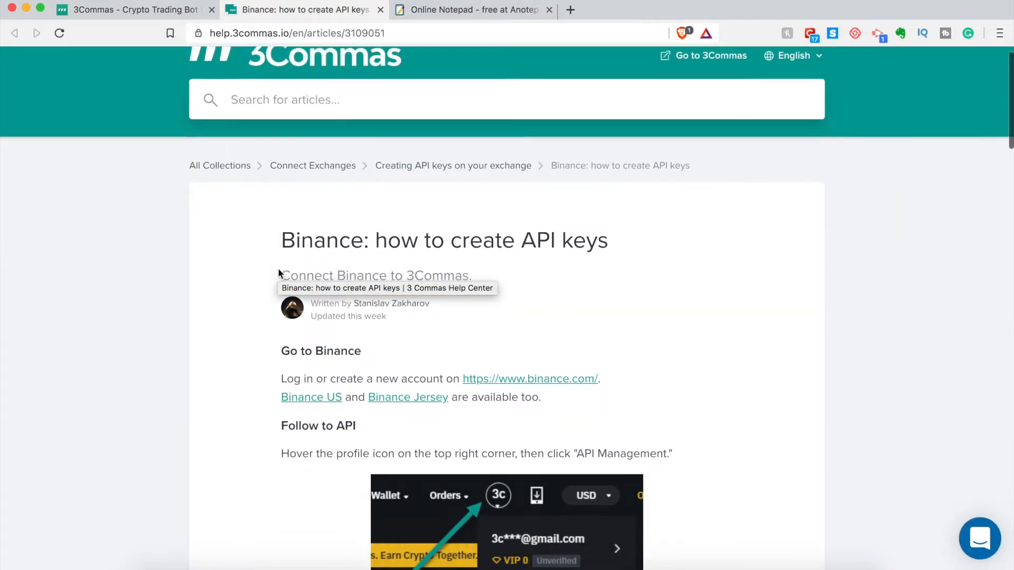
scroll(277, 268, down, 8)
scroll(278, 270, up, 8)
scroll(279, 270, down, 4)
scroll(278, 269, up, 4)
scroll(315, 154, down, 8)
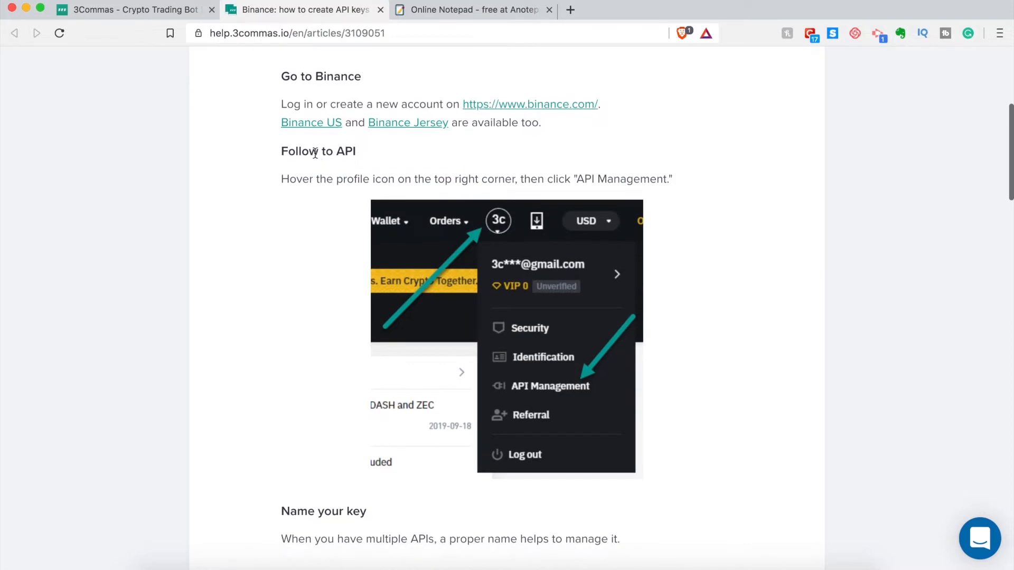
scroll(315, 154, up, 4)
scroll(314, 153, down, 3)
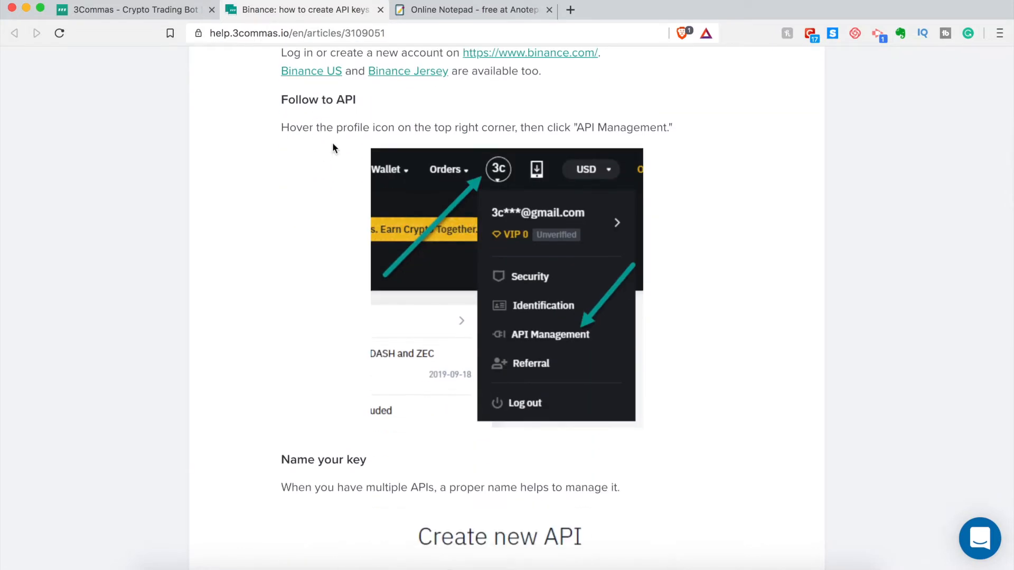
scroll(459, 258, up, 6)
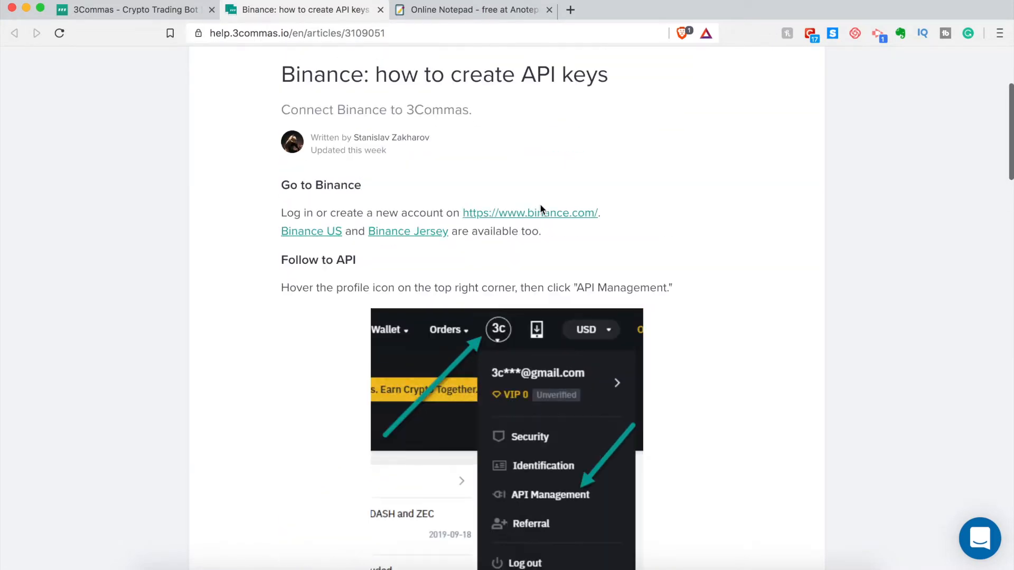
scroll(528, 520, down, 5)
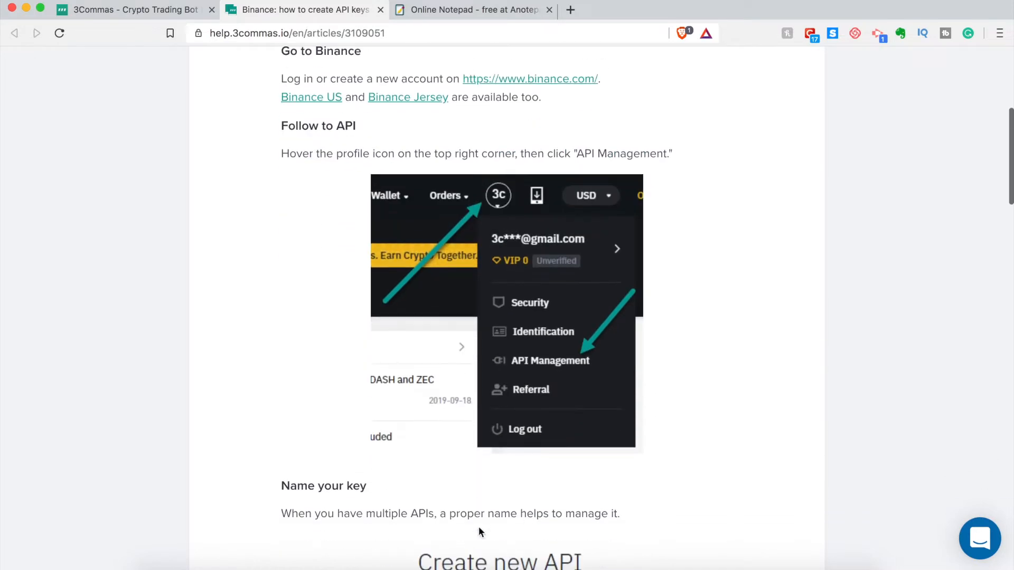
scroll(456, 279, down, 2)
scroll(456, 279, up, 3)
scroll(456, 278, down, 4)
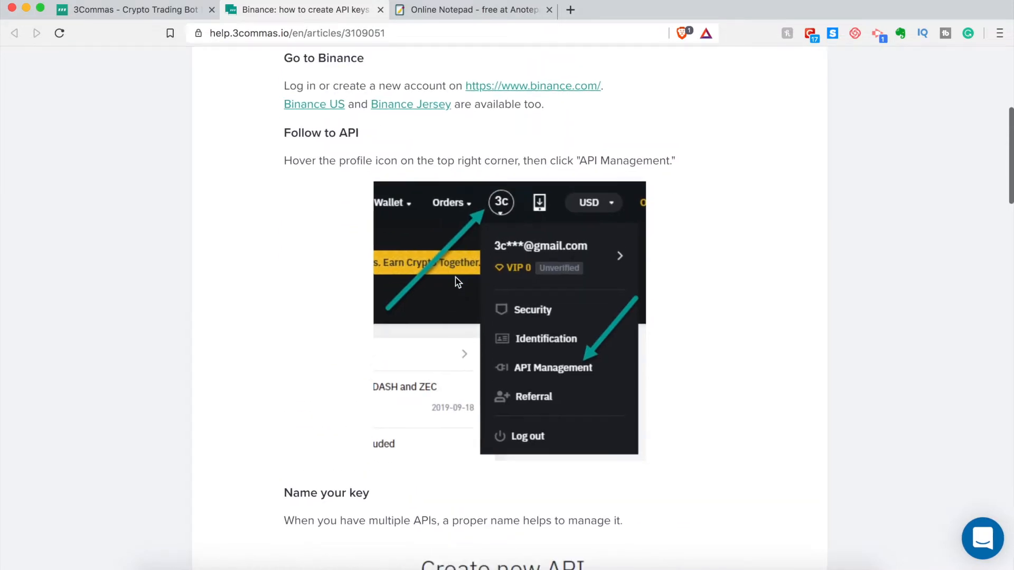
Step: Read the article's instructions on naming the key, creating a new API and entering the 2FA code
scroll(456, 280, down, 2)
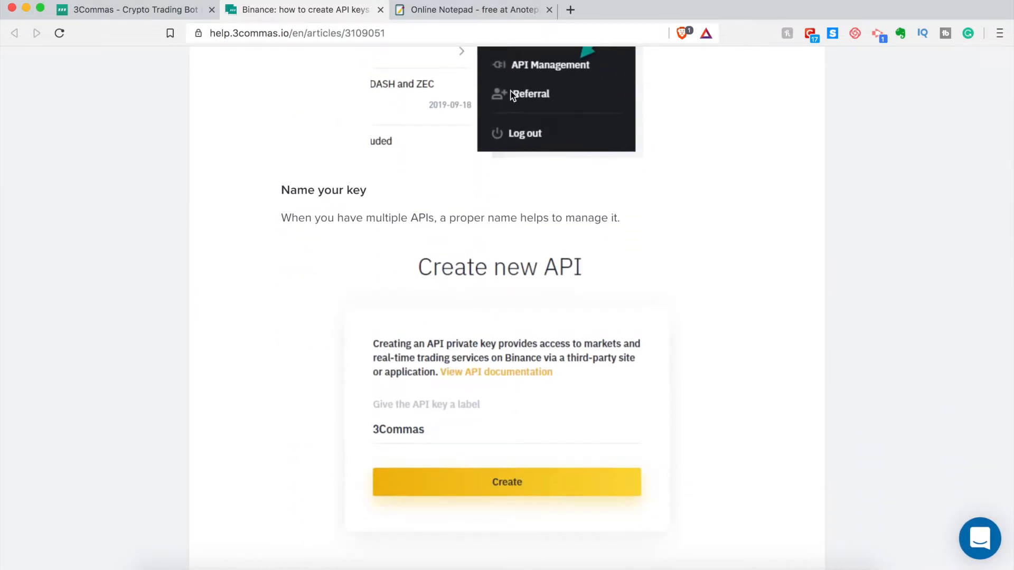
scroll(447, 264, down, 3)
scroll(446, 265, up, 3)
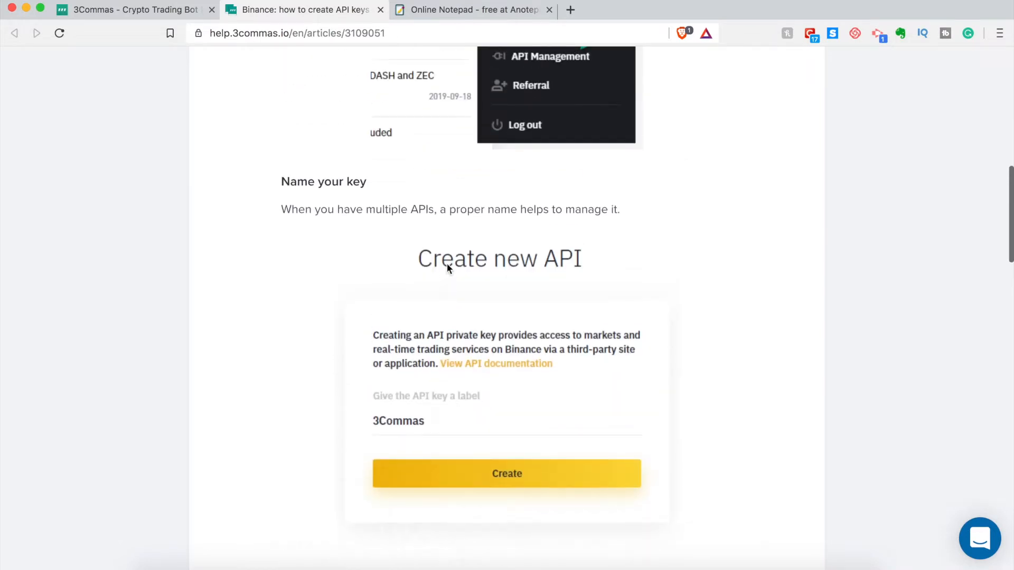
scroll(446, 263, down, 4)
scroll(447, 263, up, 3)
scroll(446, 263, down, 3)
scroll(447, 263, down, 3)
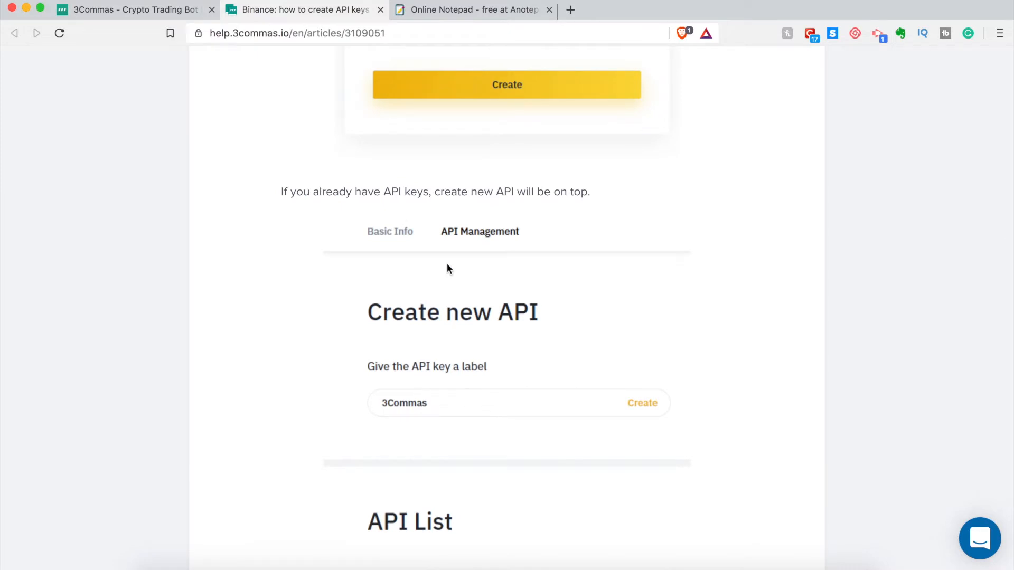
scroll(447, 264, down, 2)
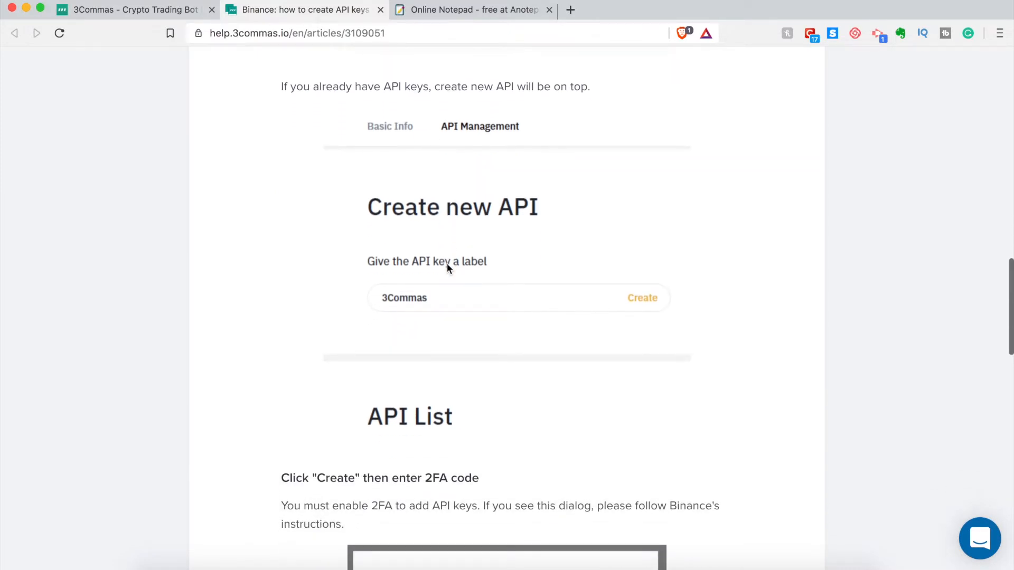
scroll(446, 264, down, 5)
scroll(471, 202, down, 1)
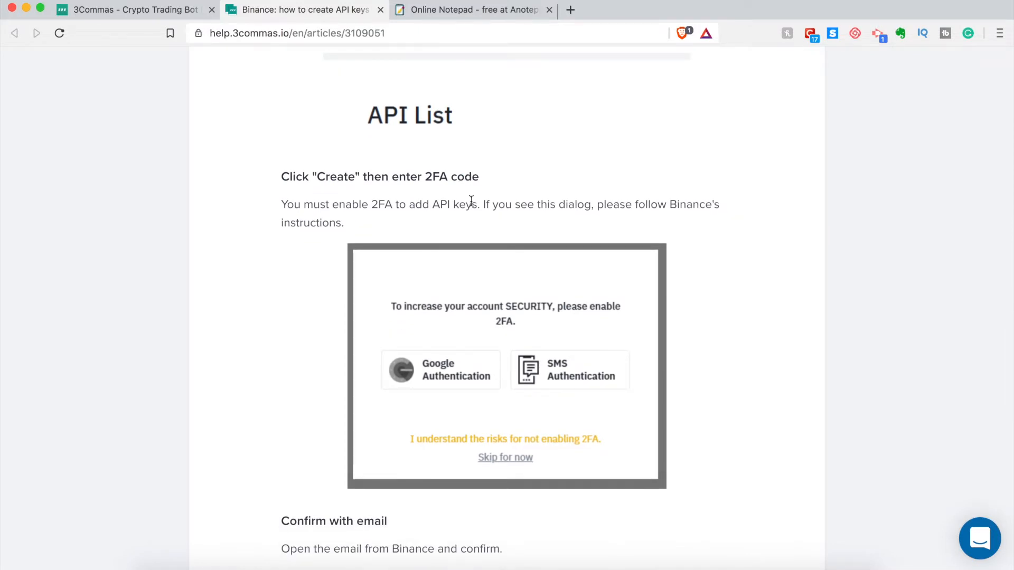
Step: Examine the article's sections on confirming the key by email and adding Binance to 3Commas, including the key restrictions
scroll(471, 202, down, 8)
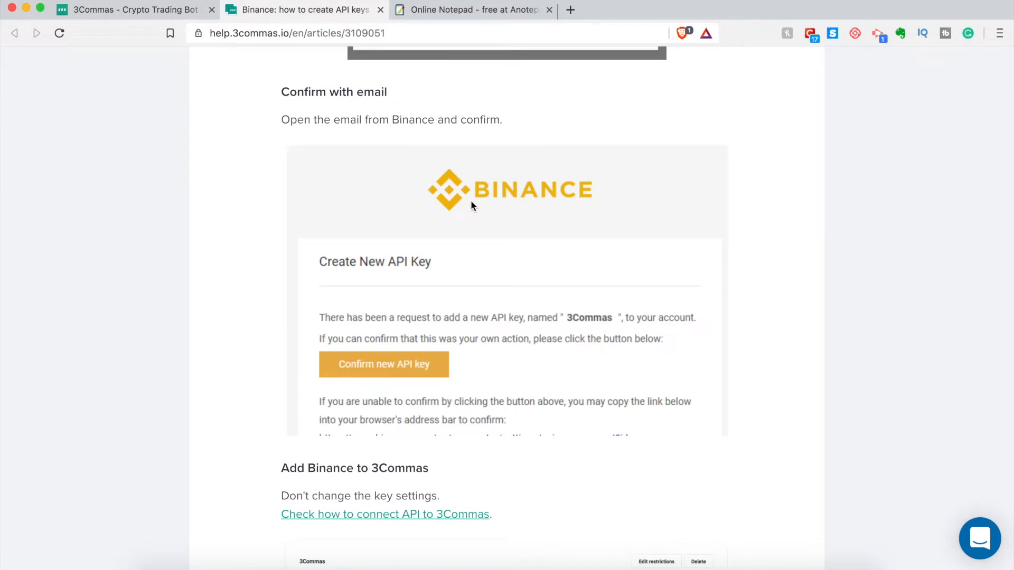
scroll(471, 205, down, 4)
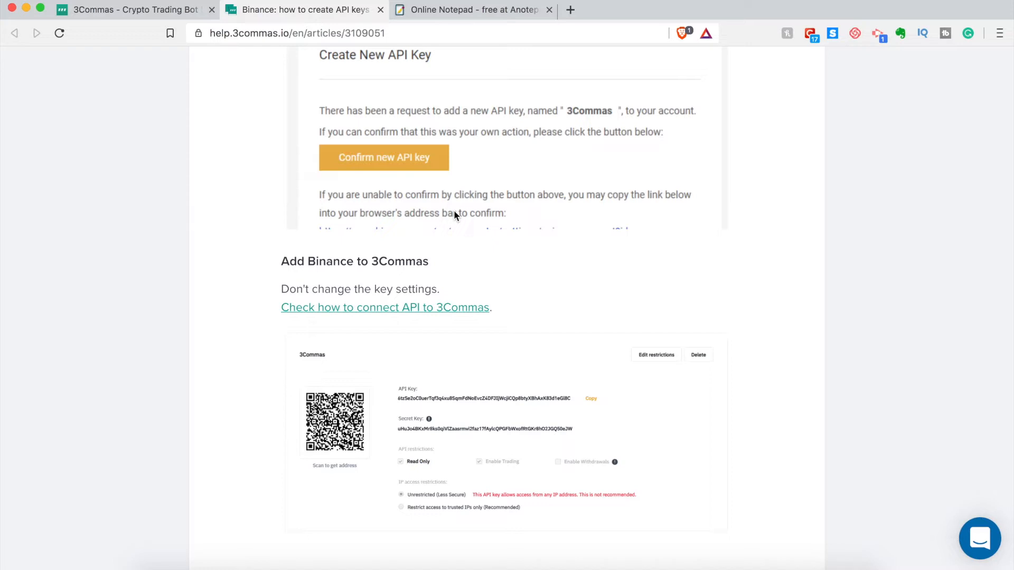
scroll(455, 214, up, 5)
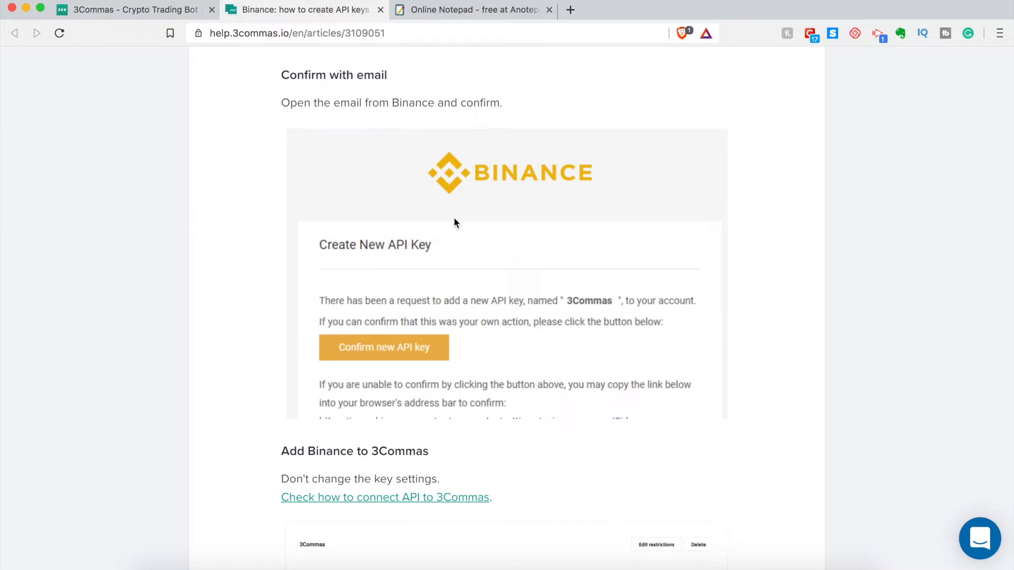
scroll(454, 219, down, 7)
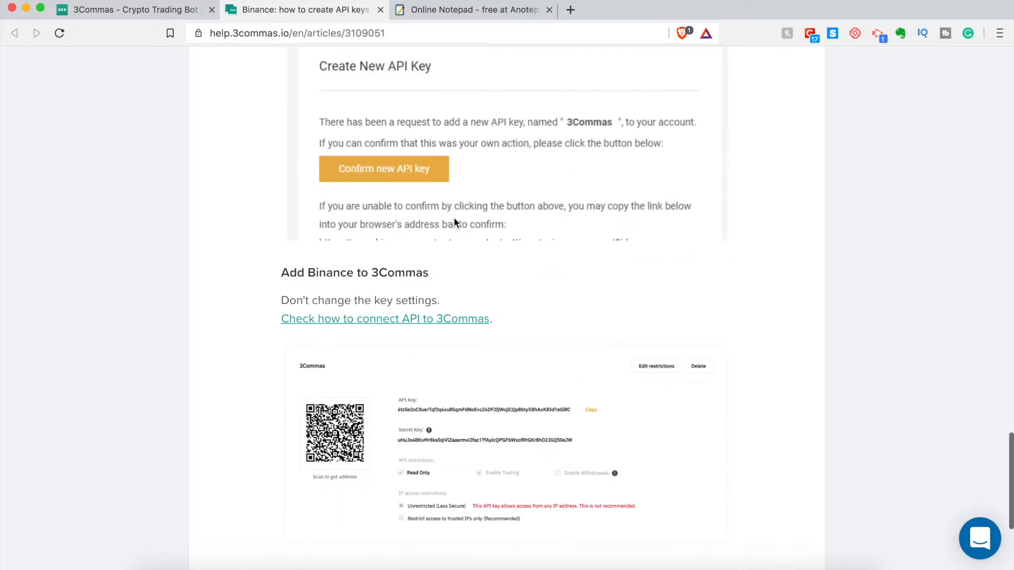
scroll(455, 224, up, 2)
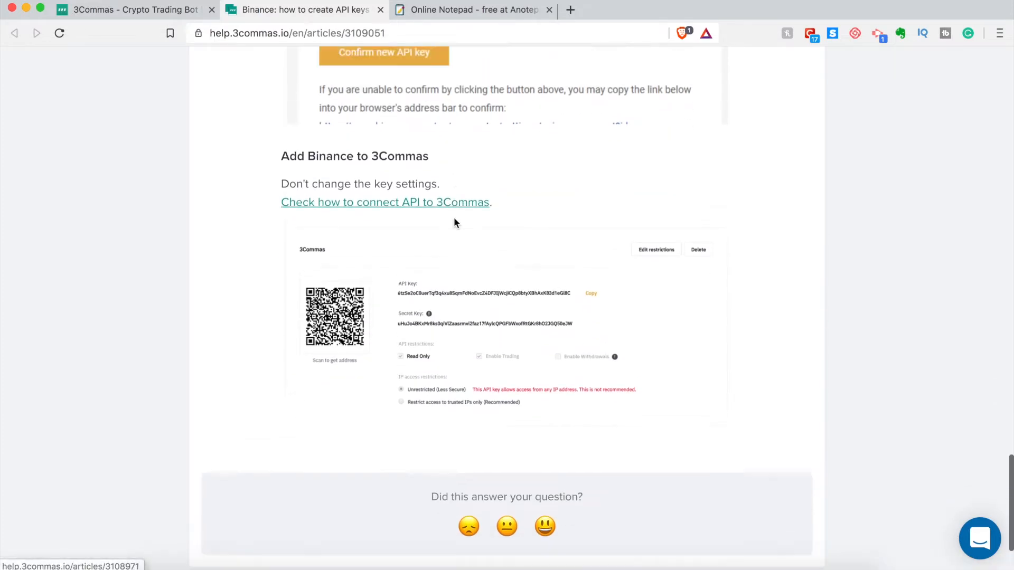
scroll(454, 222, down, 3)
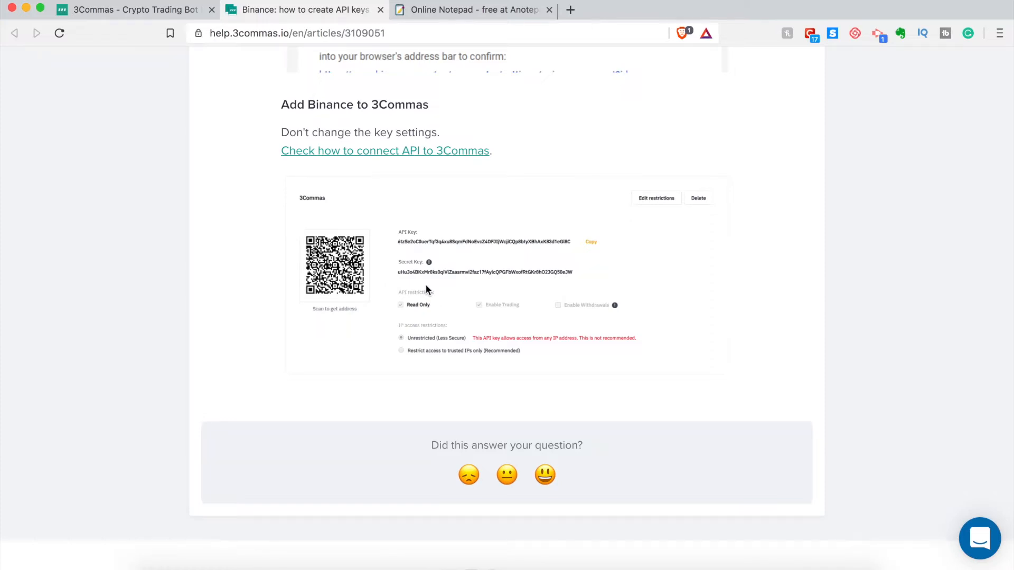
scroll(426, 285, down, 1)
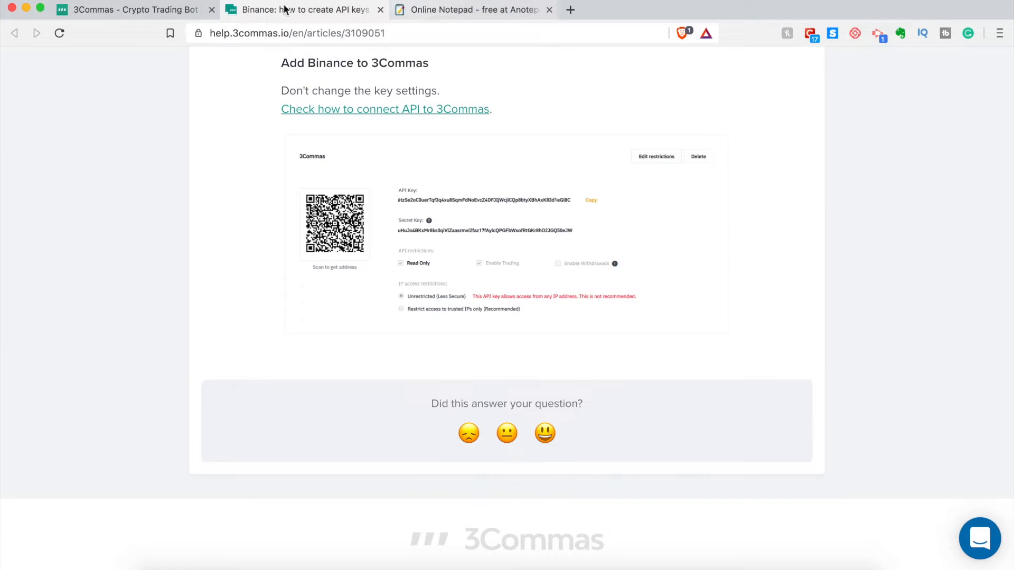
Step: Return to the 3Commas account, open SmartTrade, and examine the USDT_BTC chart with its exchange, market and pair selectors
click(127, 12)
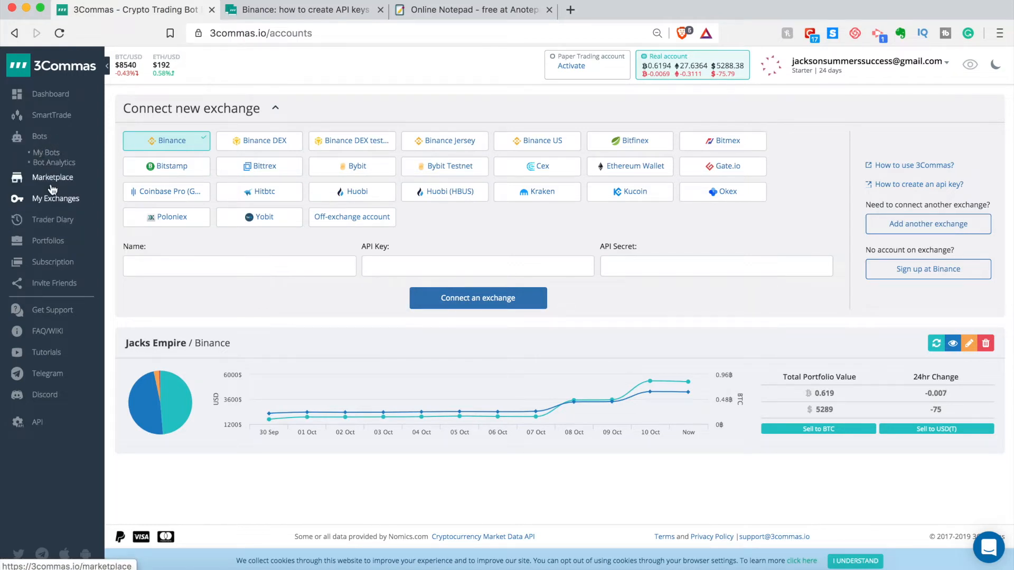
click(59, 118)
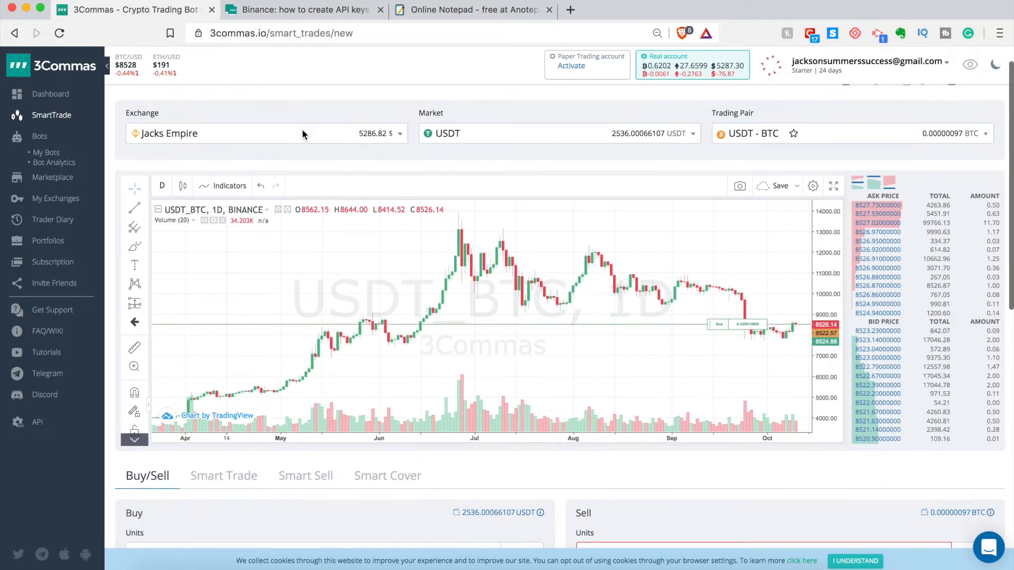
scroll(302, 128, down, 3)
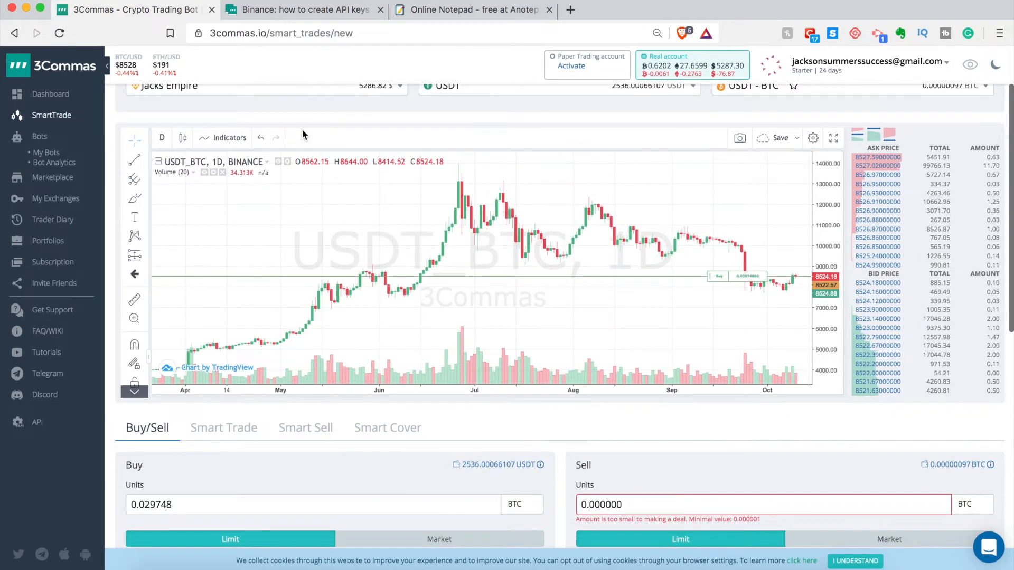
scroll(302, 129, up, 3)
scroll(302, 130, down, 1)
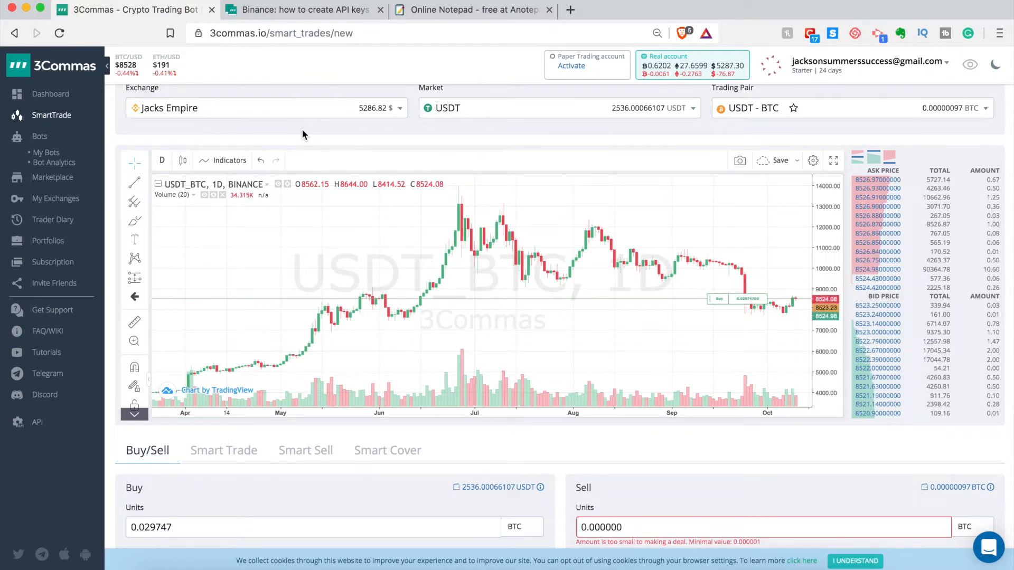
scroll(302, 130, down, 1)
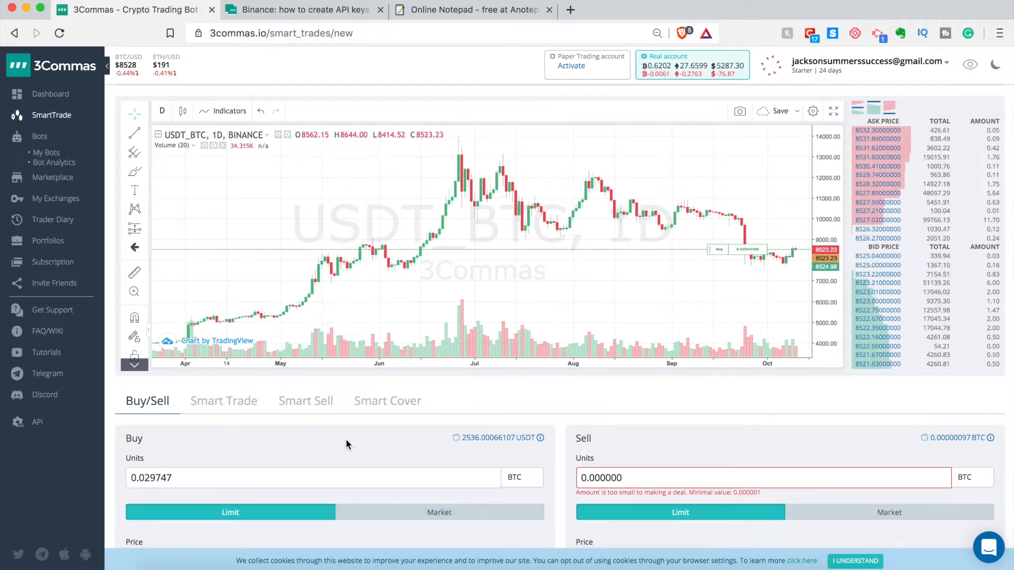
scroll(346, 445, up, 1)
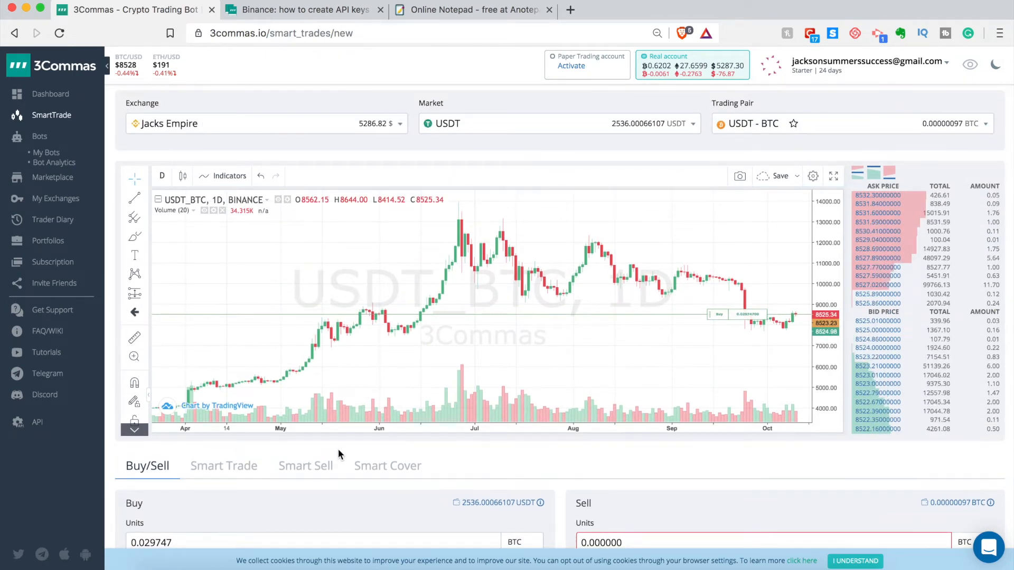
scroll(339, 453, down, 2)
scroll(338, 449, up, 3)
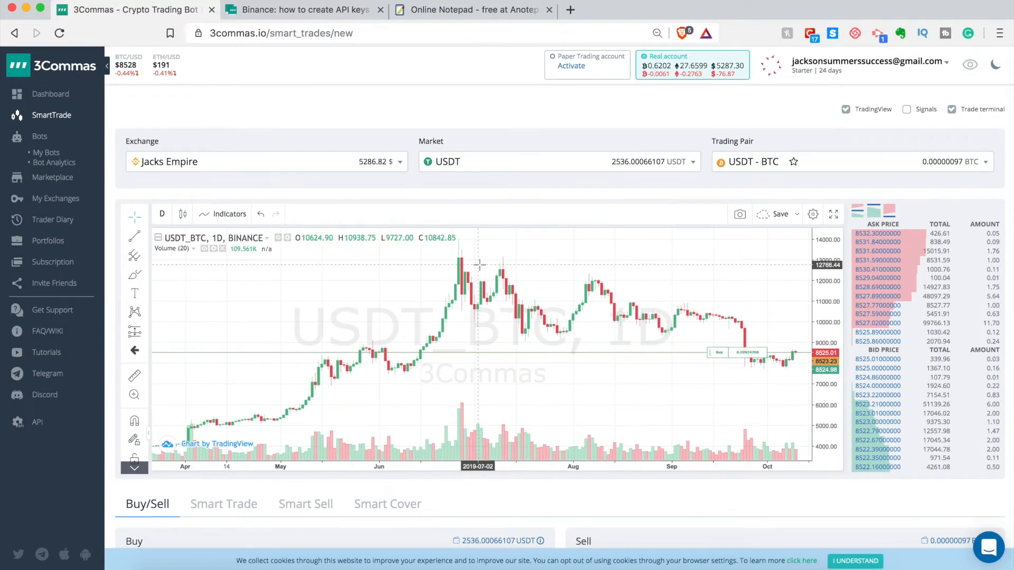
Step: Refresh both open BTC_BNB trades in the list below the Buy and Sell forms
scroll(680, 162, down, 3)
scroll(675, 180, down, 2)
scroll(543, 418, down, 9)
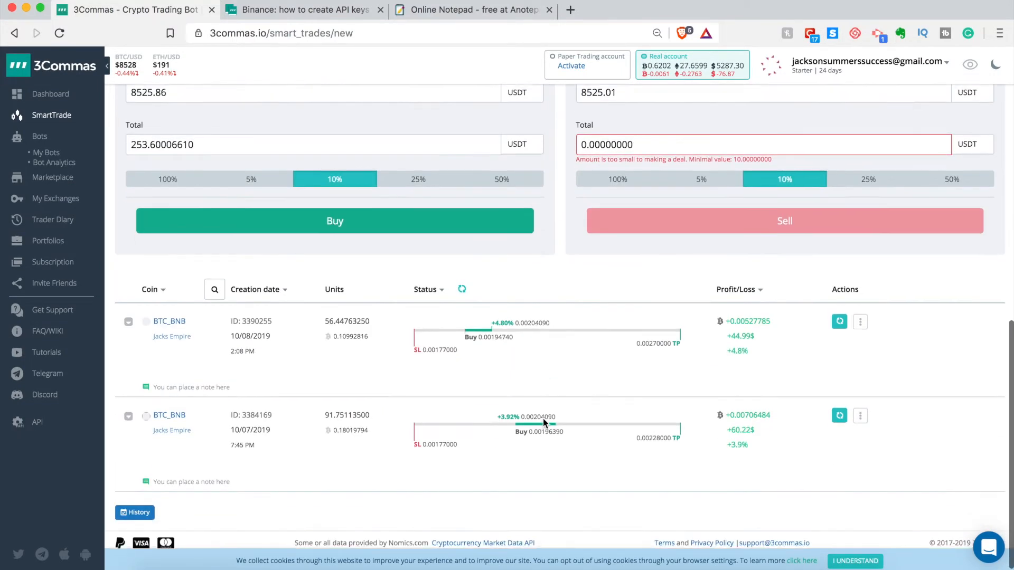
click(836, 315)
click(839, 410)
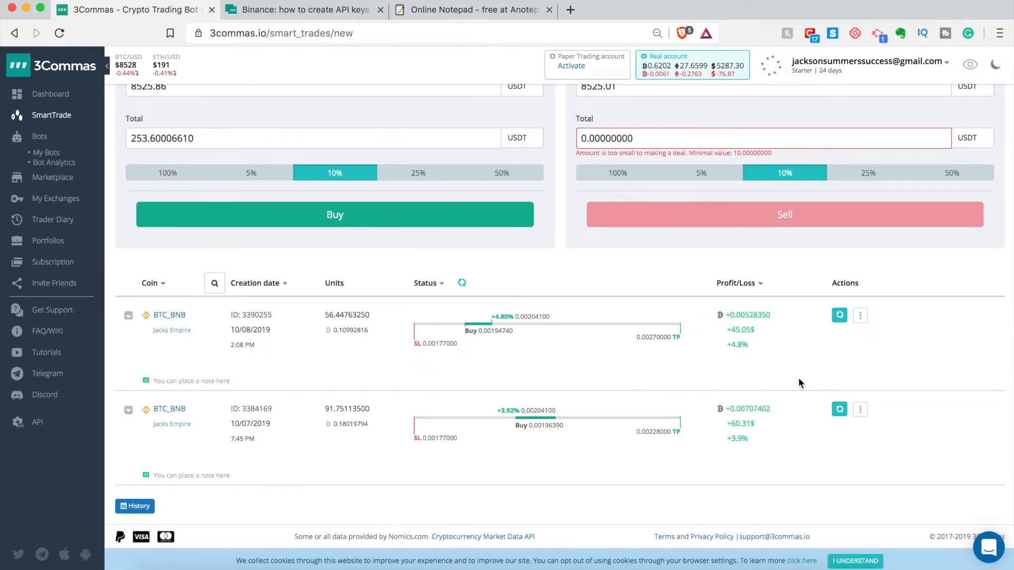
scroll(799, 379, up, 2)
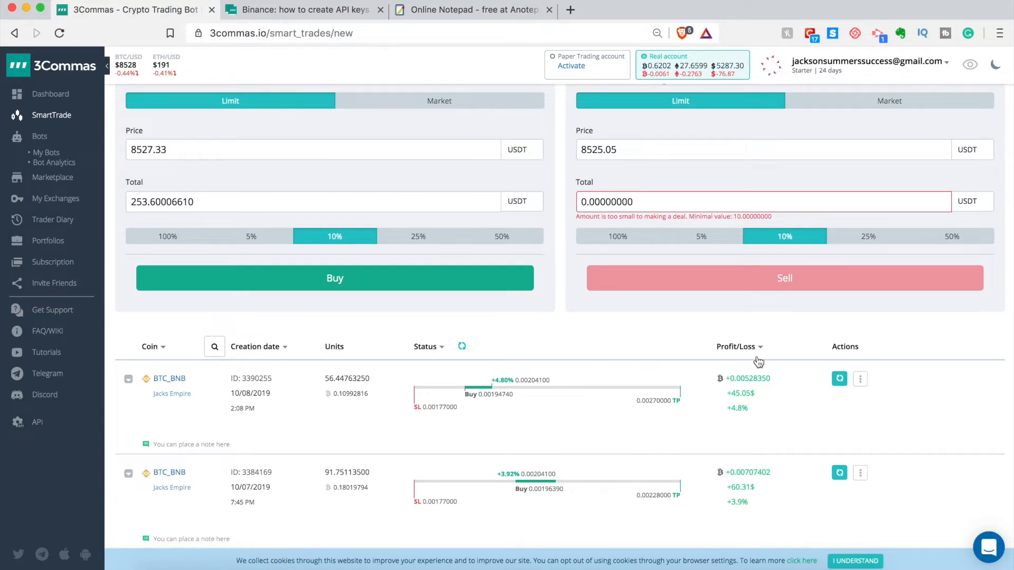
Step: Check the real account summary, the Buy and Sell order forms, and the list of open BTC_BNB trades
click(713, 66)
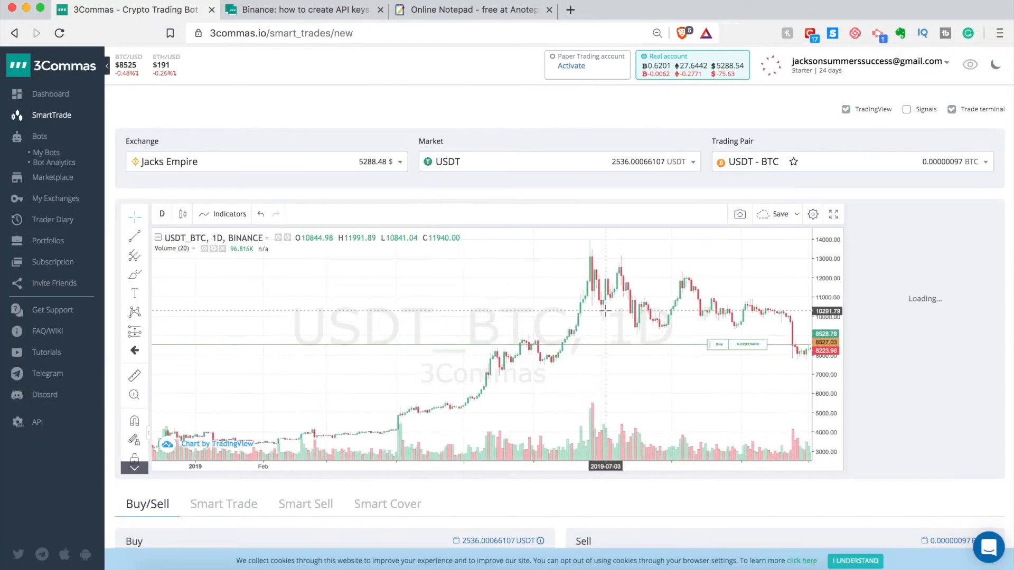
scroll(439, 480, down, 1)
scroll(441, 479, down, 5)
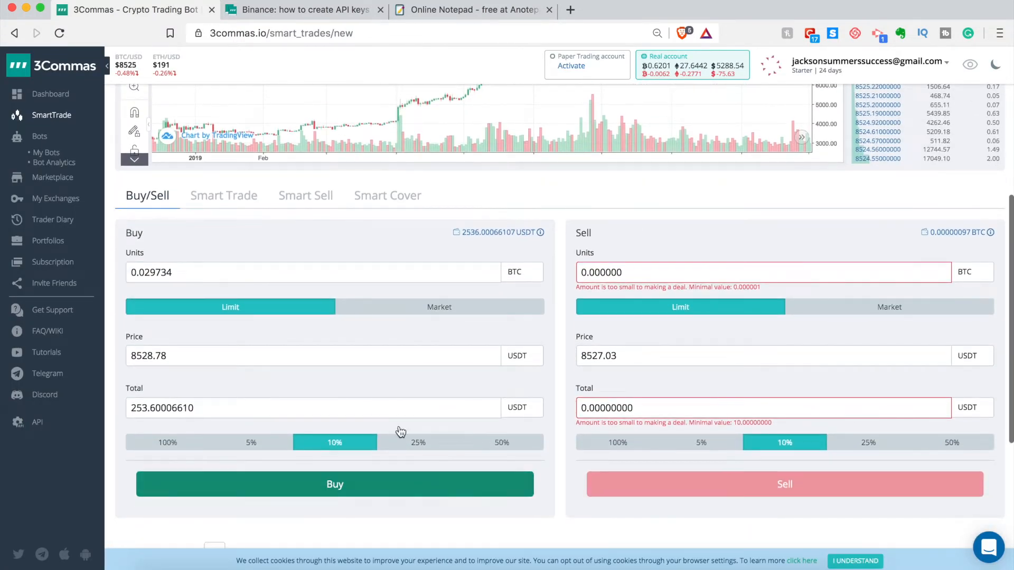
scroll(399, 430, down, 2)
scroll(321, 373, down, 2)
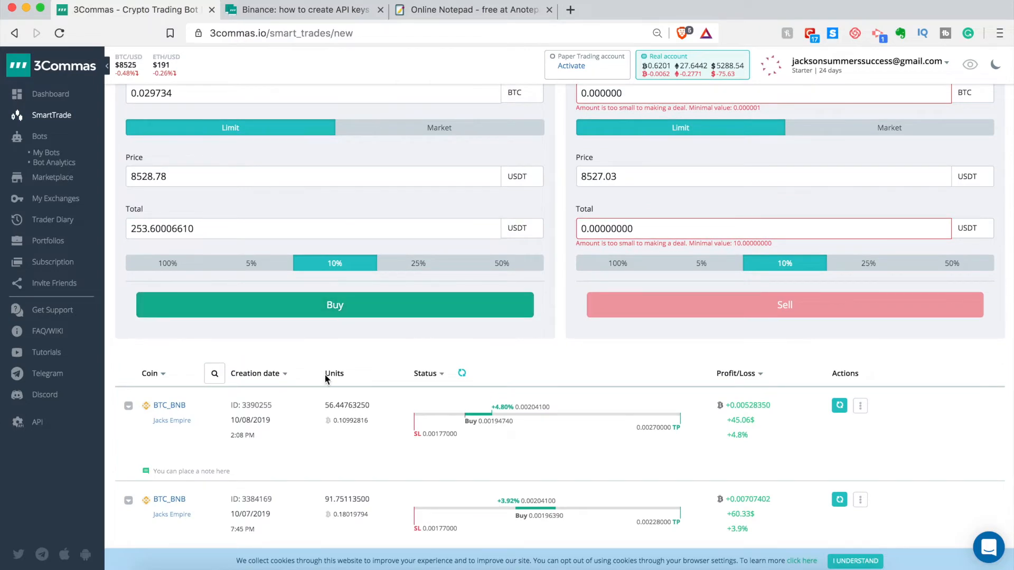
Step: Open the Smart Trade order form and enable both Take Profit and Stop Loss for the USDT_BTC trade
scroll(442, 310, up, 5)
scroll(442, 310, down, 3)
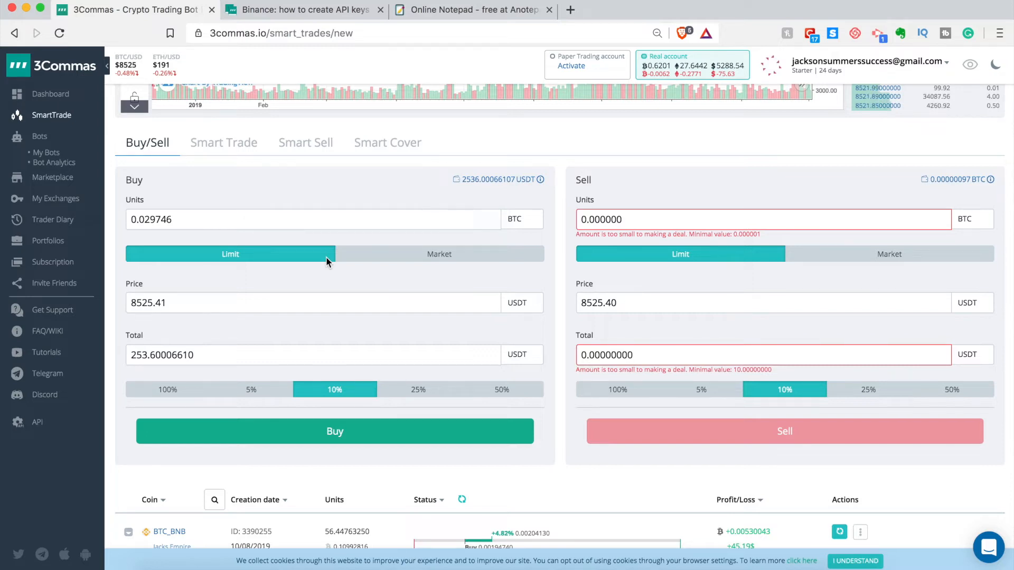
click(245, 148)
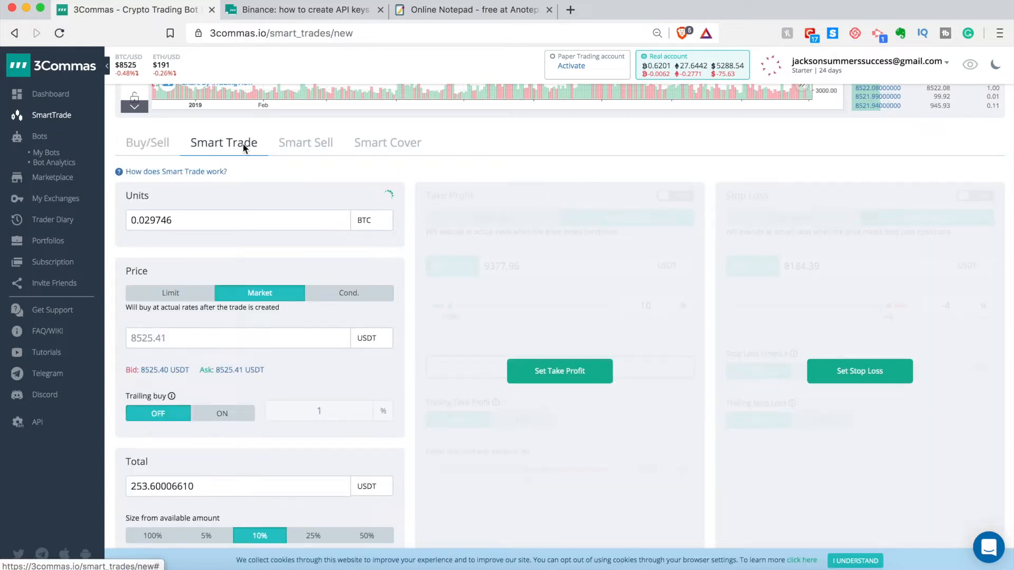
click(564, 383)
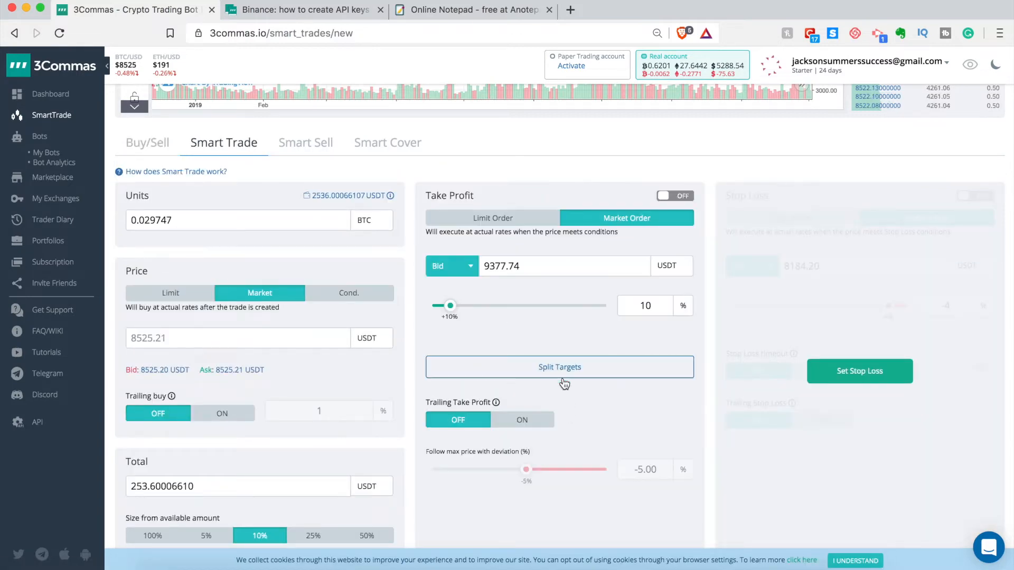
click(882, 382)
scroll(774, 211, down, 1)
scroll(774, 208, down, 3)
scroll(775, 208, up, 3)
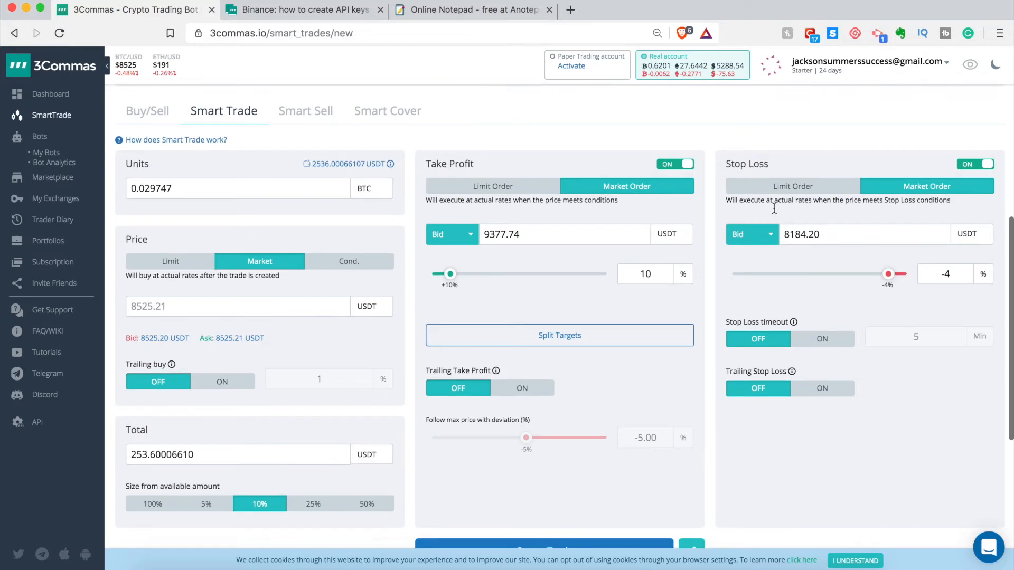
scroll(774, 207, down, 6)
scroll(776, 213, up, 8)
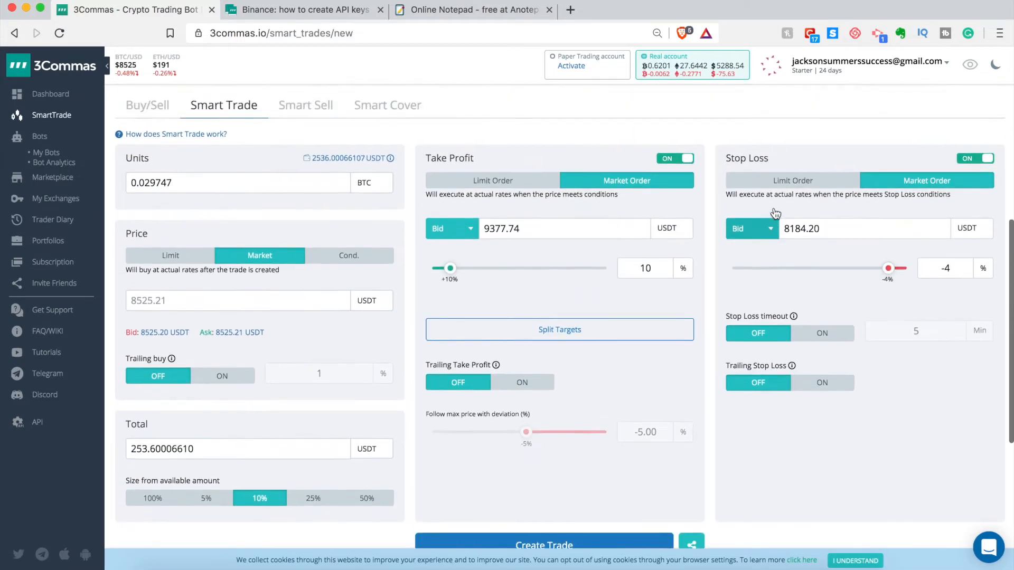
Step: Set the trade size to 100% of the available USDT amount
scroll(619, 174, down, 2)
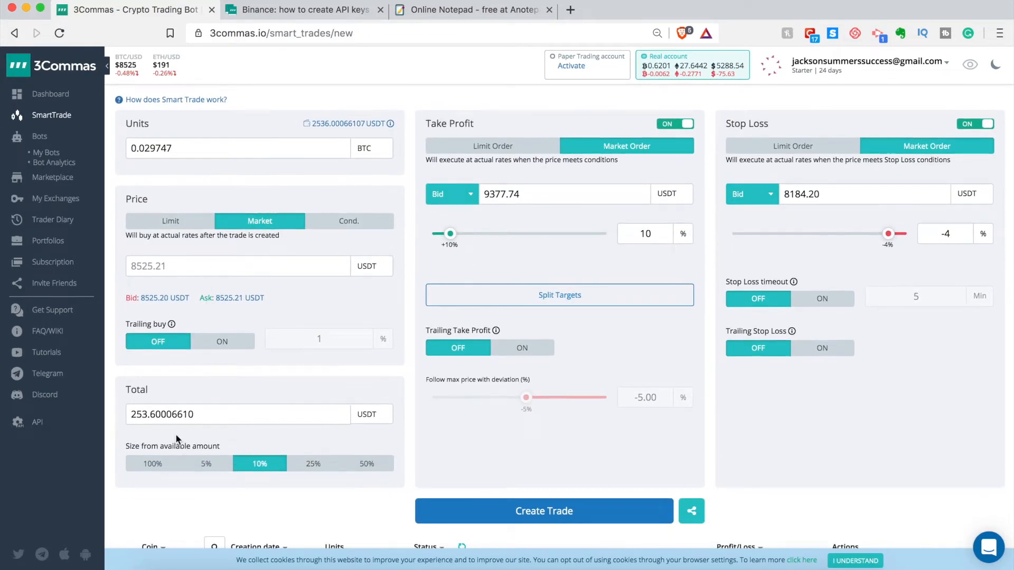
click(153, 464)
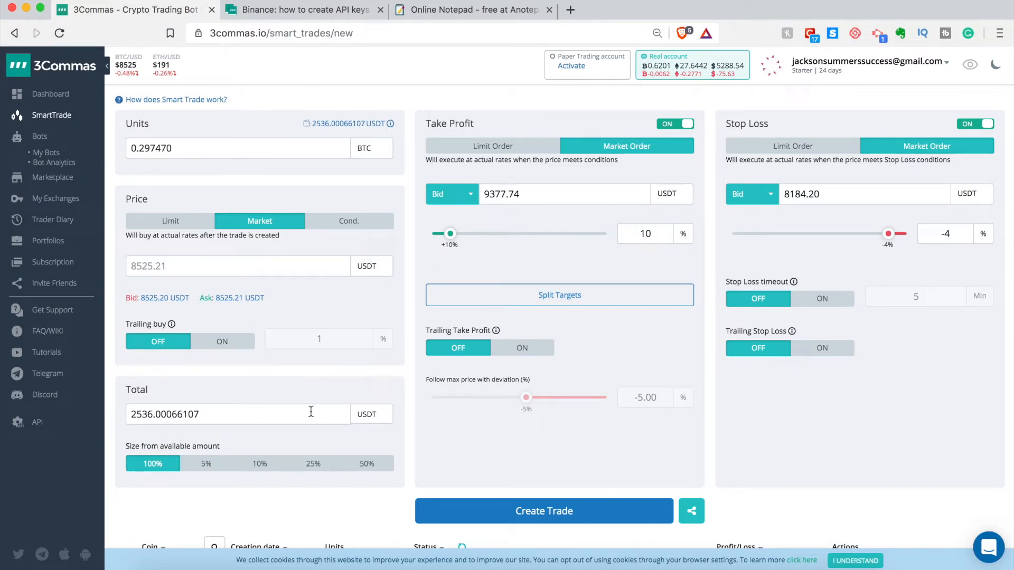
scroll(311, 411, up, 2)
scroll(312, 416, down, 3)
scroll(310, 418, up, 1)
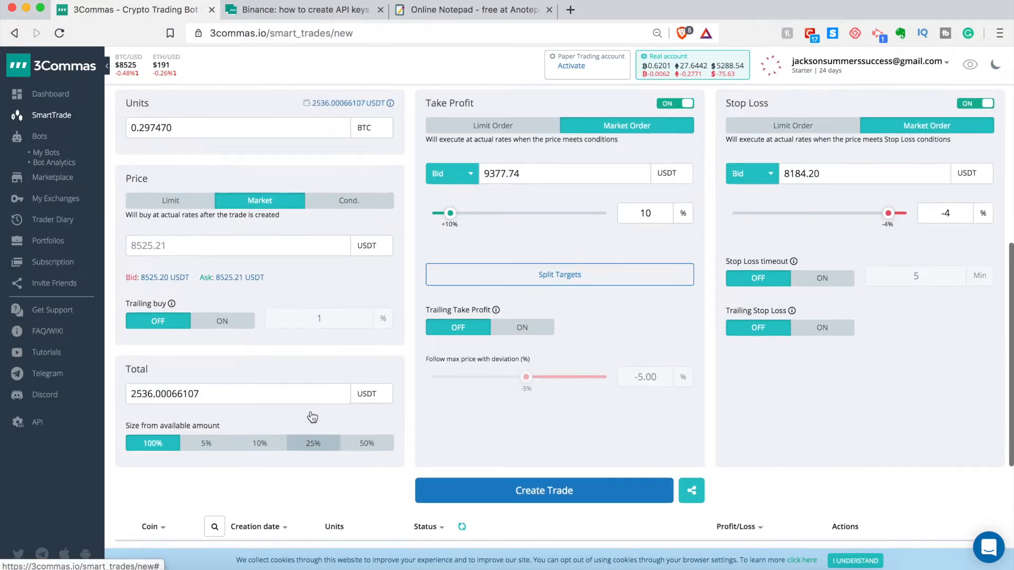
Step: Compare the Limit and Market price types for the buy order, and settle on Limit
click(170, 200)
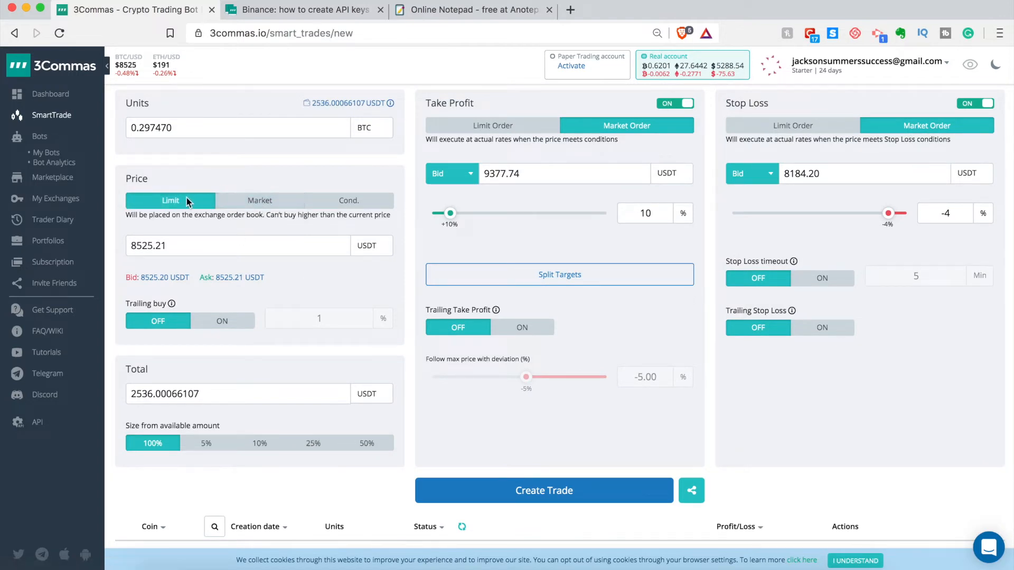
click(259, 201)
click(166, 203)
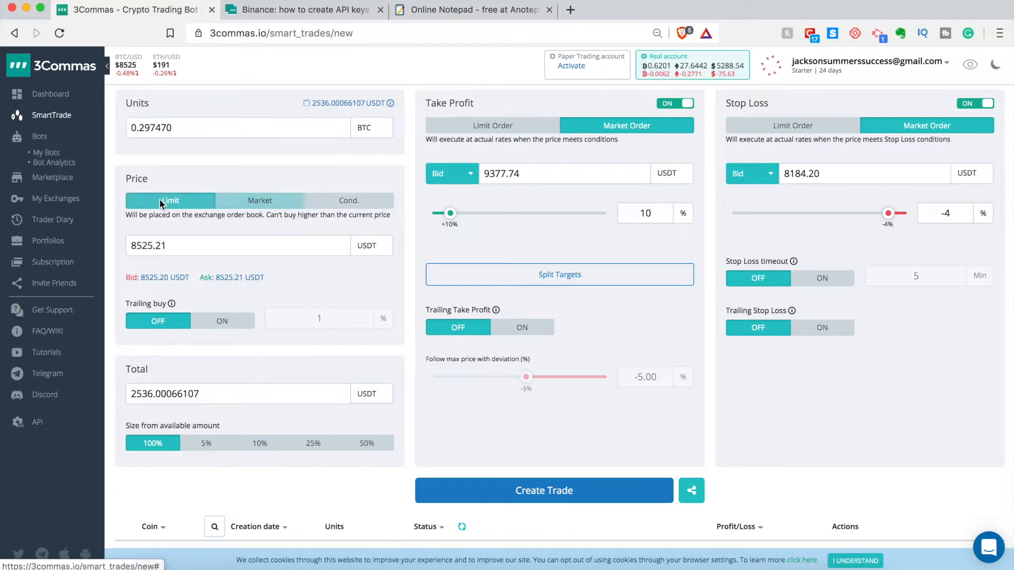
click(275, 200)
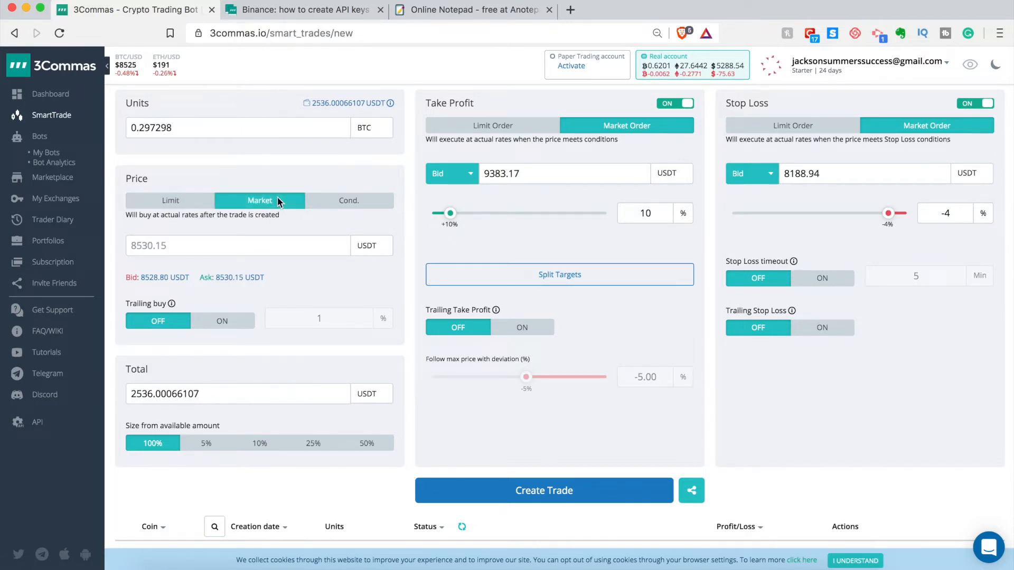
scroll(277, 197, down, 3)
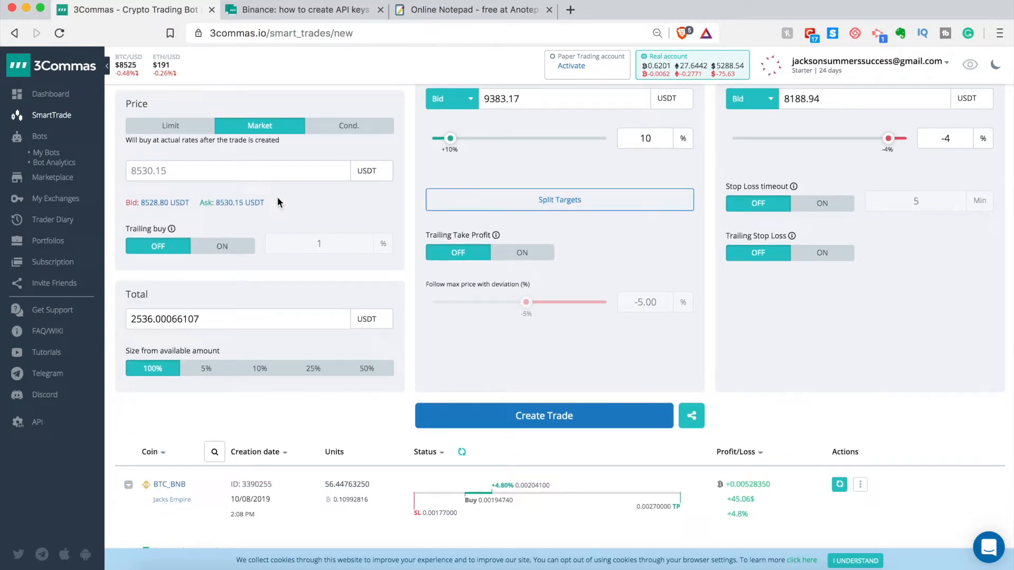
click(188, 126)
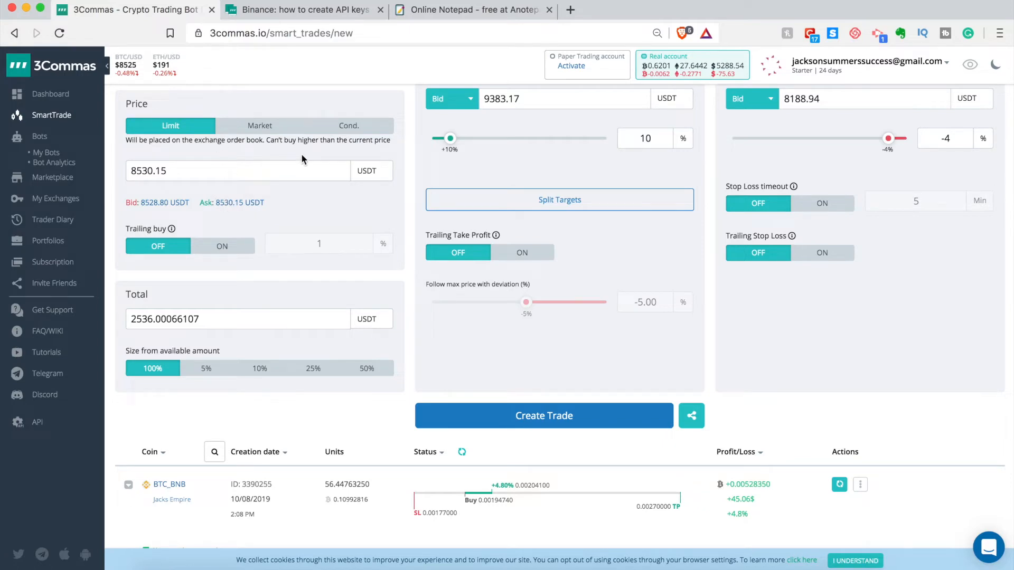
Step: Review the Smart Trade form's settings and read the explanation of Trailing buy
scroll(299, 242, up, 5)
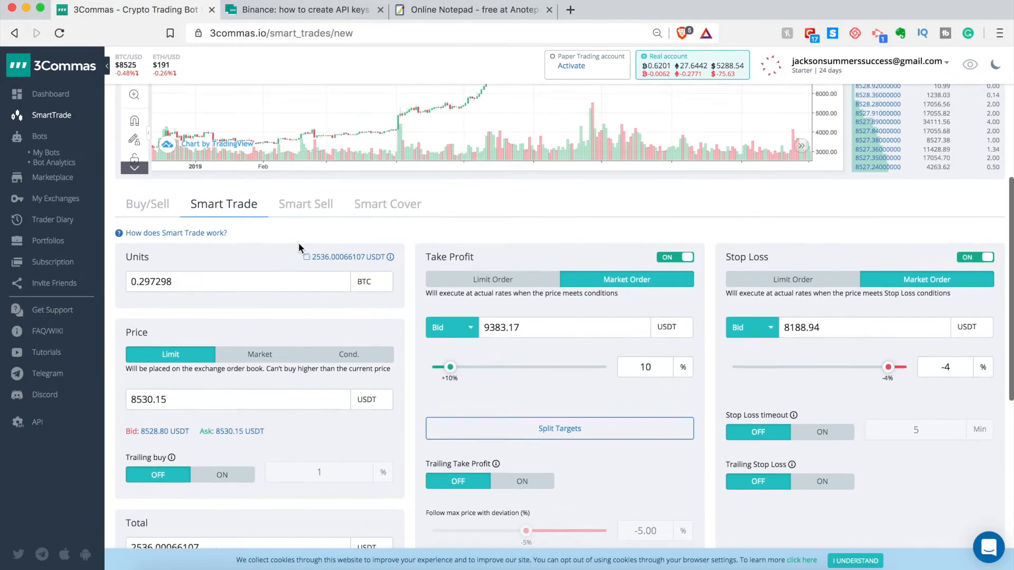
scroll(299, 242, down, 5)
scroll(298, 246, up, 3)
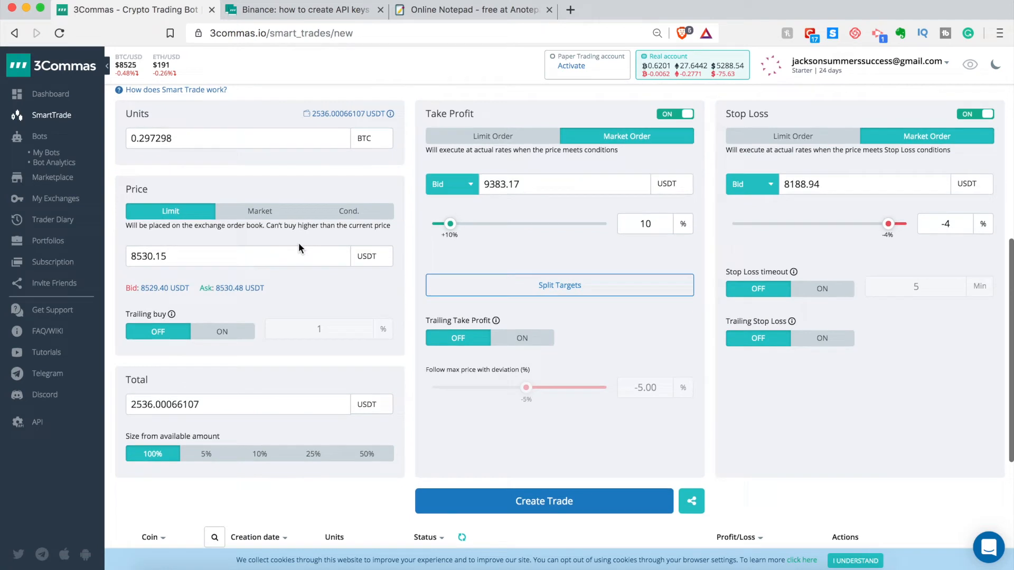
scroll(299, 246, down, 3)
scroll(299, 246, up, 1)
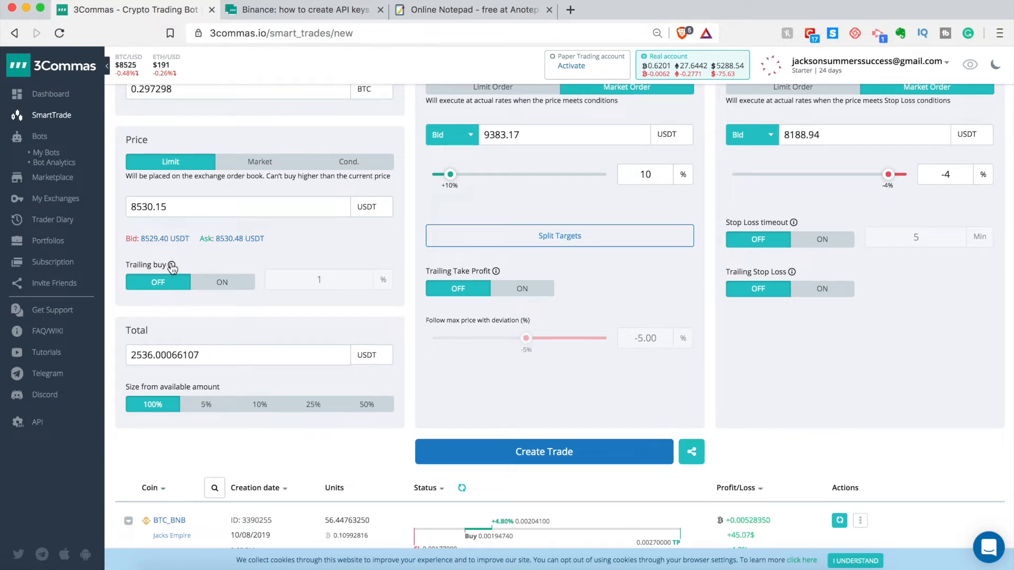
mouse_move(172, 269)
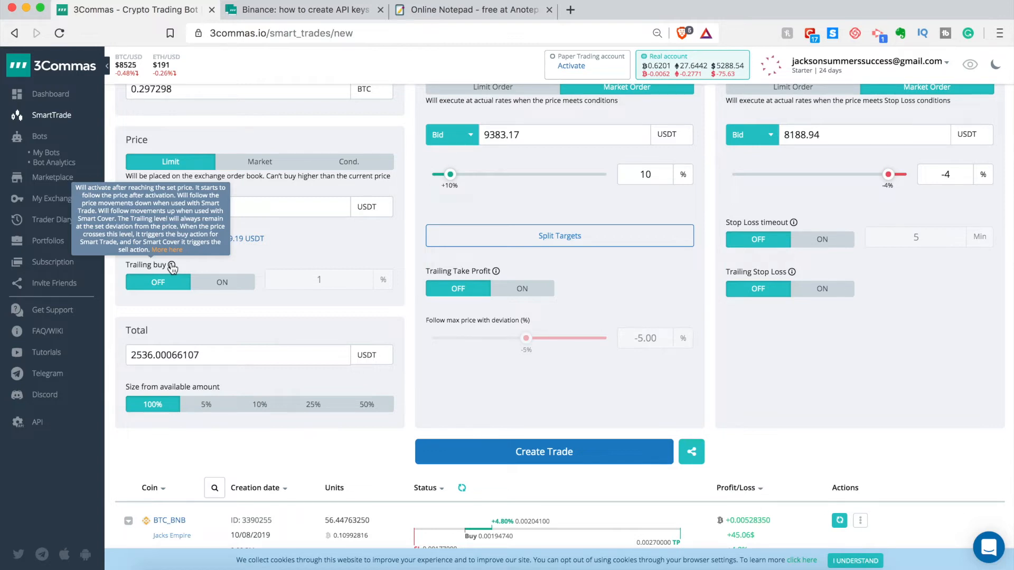
Step: Switch the Take Profit section off and back on
scroll(259, 296, up, 3)
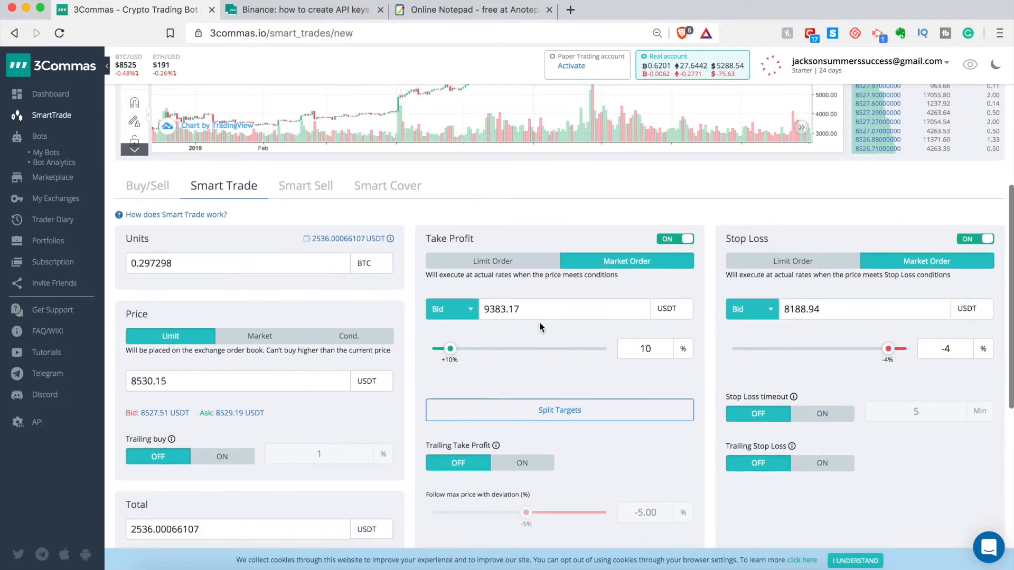
scroll(540, 327, down, 3)
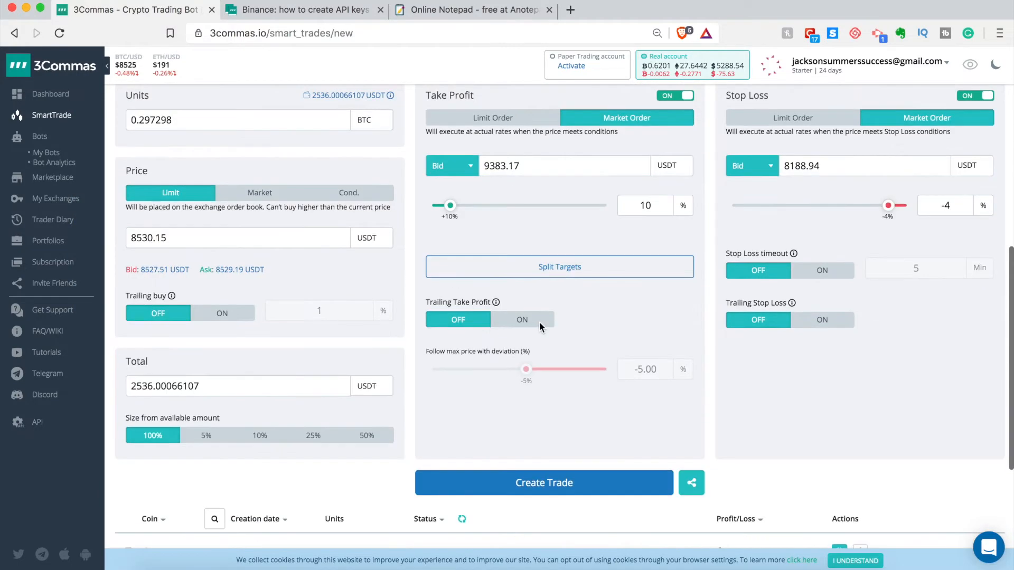
click(687, 96)
click(559, 272)
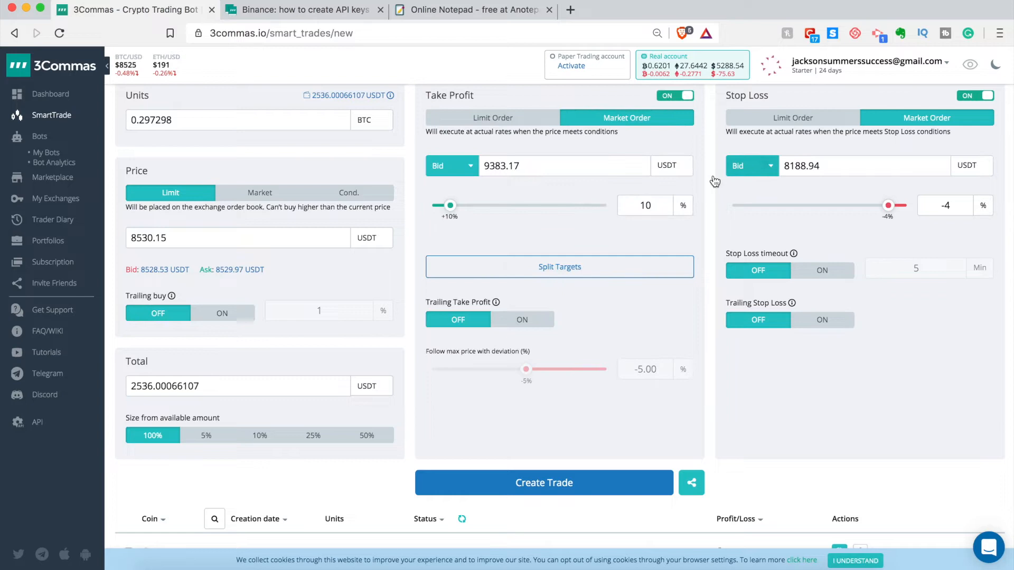
scroll(461, 214, up, 1)
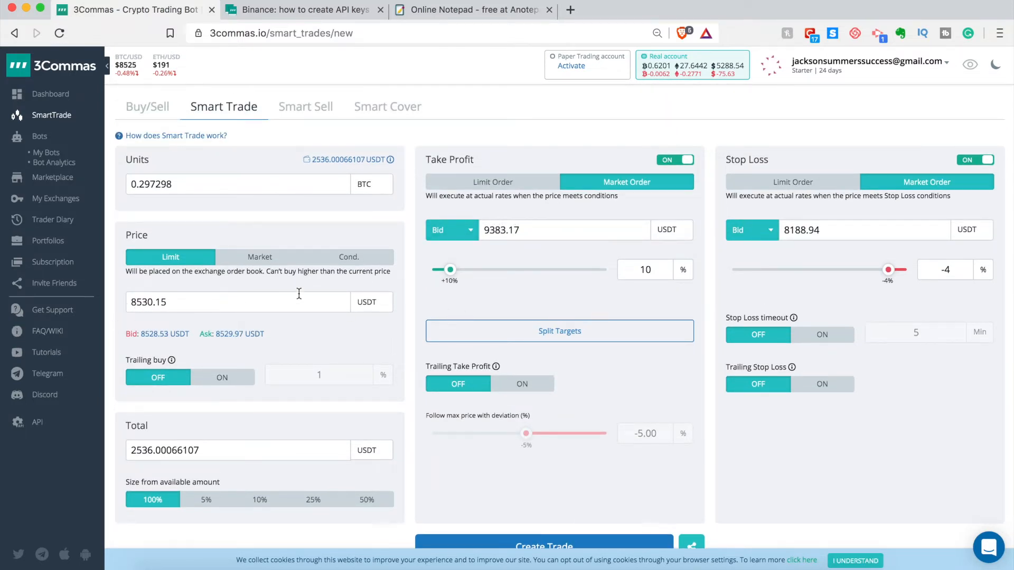
Step: Try a take-profit price of 10000 USDT, and return the target to 10%
click(469, 231)
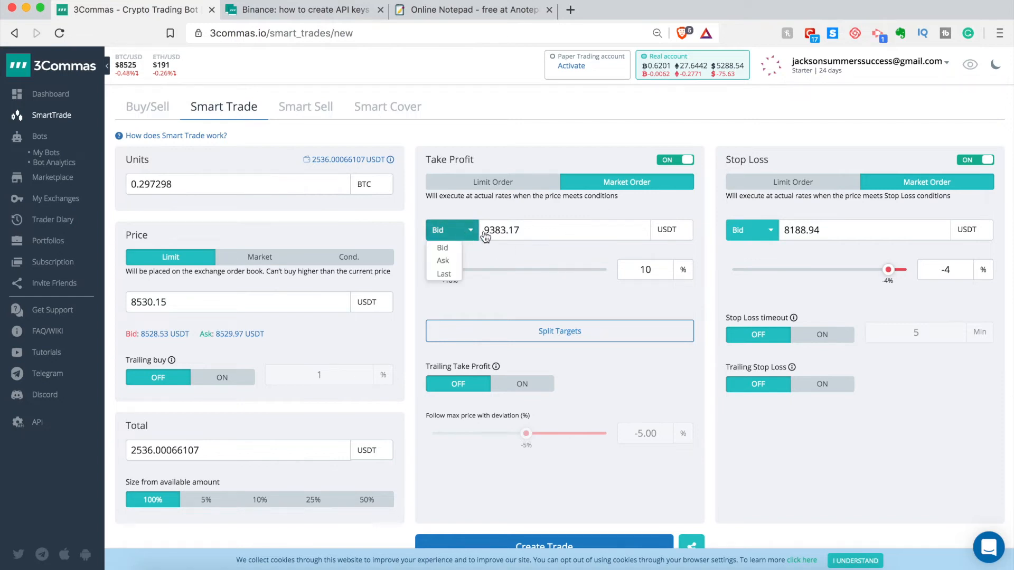
click(653, 272)
drag(527, 231, 474, 234)
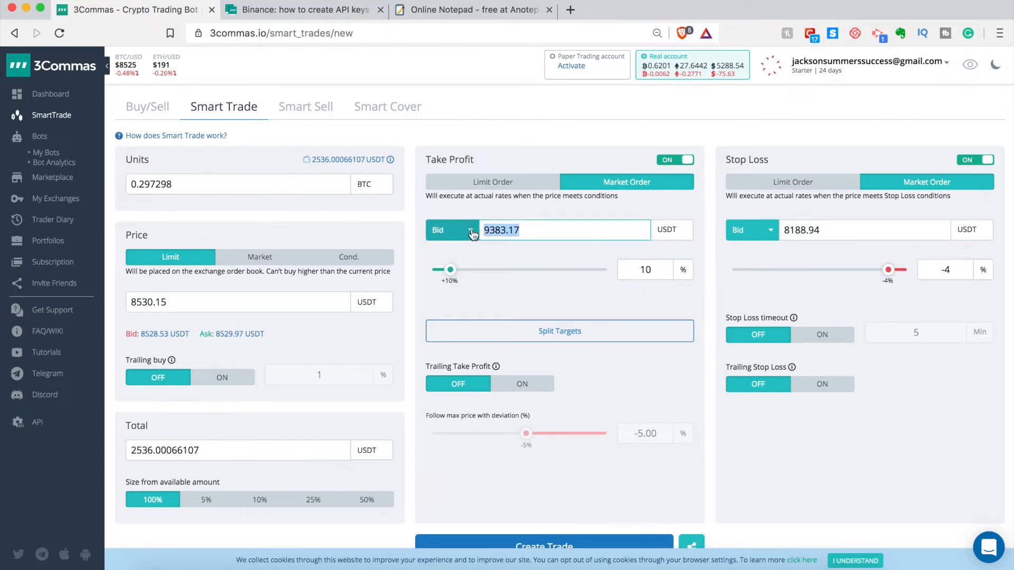
text(10000)
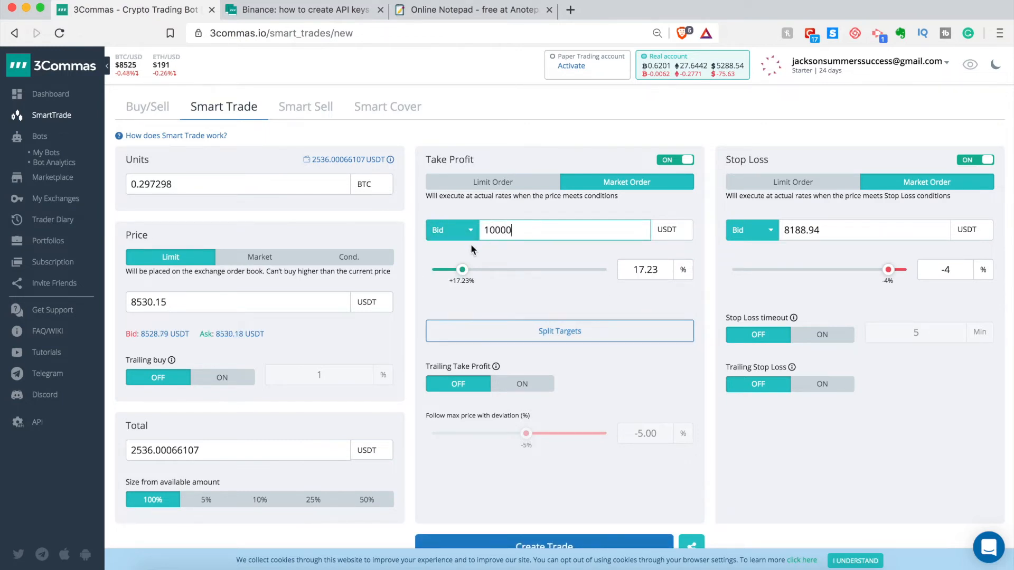
mouse_move(462, 269)
mouse_down()
mouse_move(492, 279)
mouse_move(609, 267)
mouse_move(451, 259)
mouse_up()
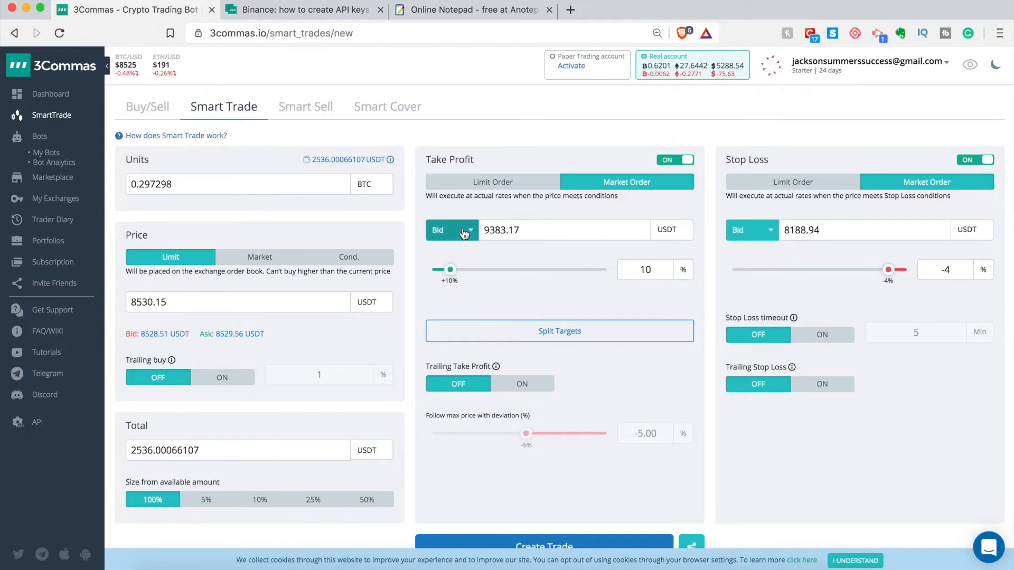
Step: Check the Bid, Ask and Last choices for the take-profit price, leaving the selection at Bid
scroll(599, 461, down, 3)
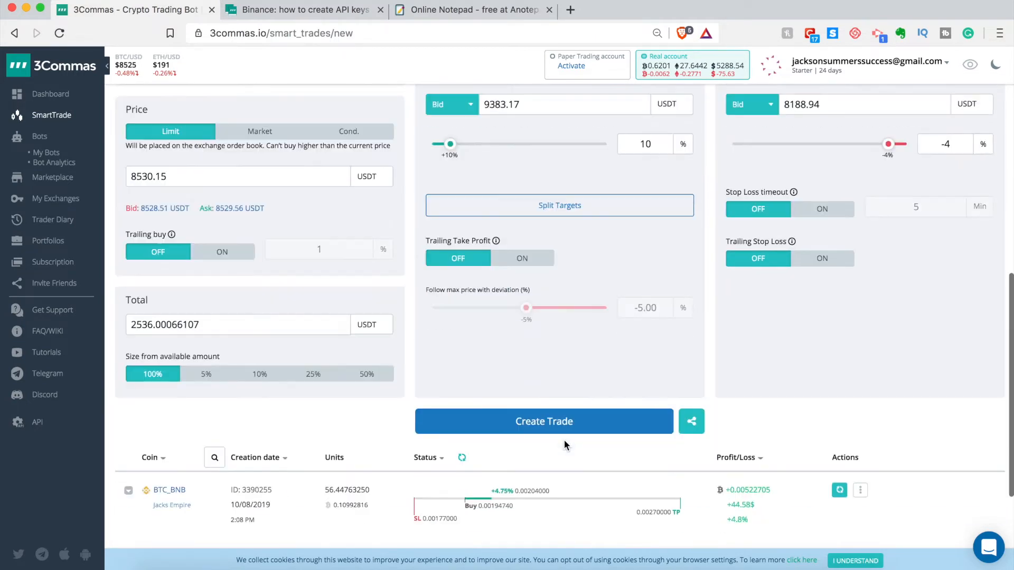
click(452, 108)
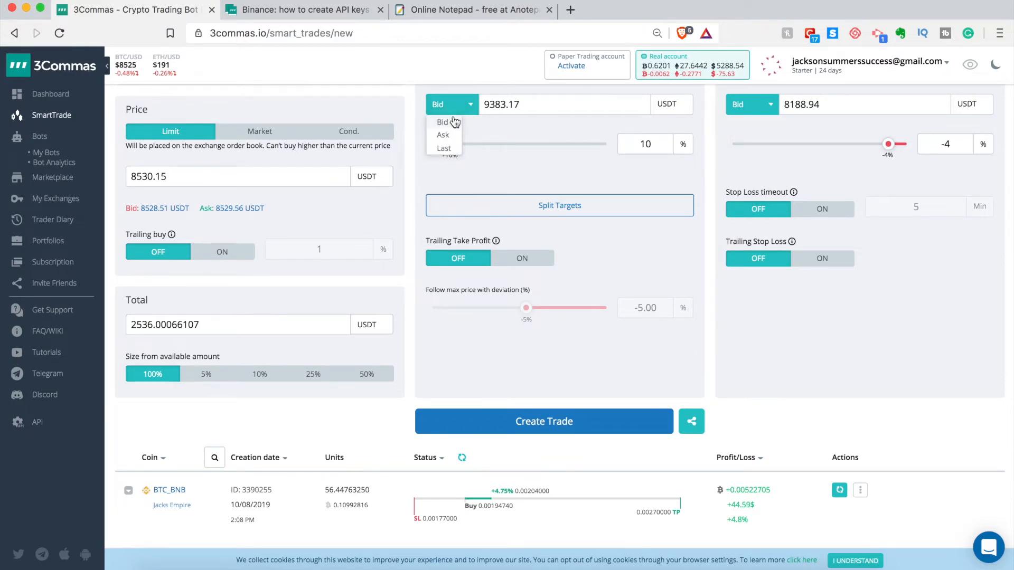
click(487, 134)
scroll(465, 141, down, 1)
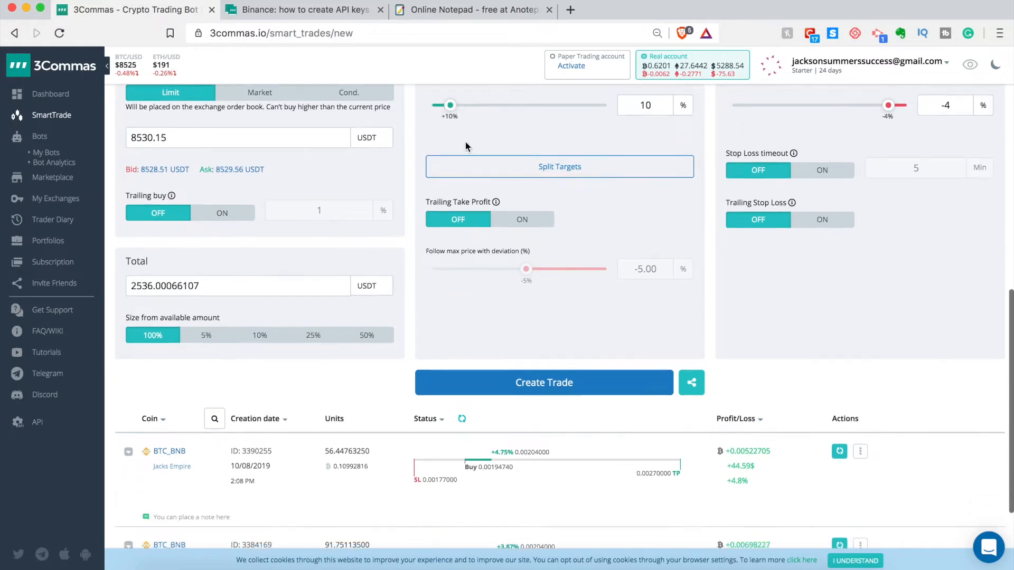
Step: Turn on Trailing Take Profit, read its explanation, and set the max price deviation to -2%
scroll(465, 141, up, 2)
scroll(465, 141, up, 1)
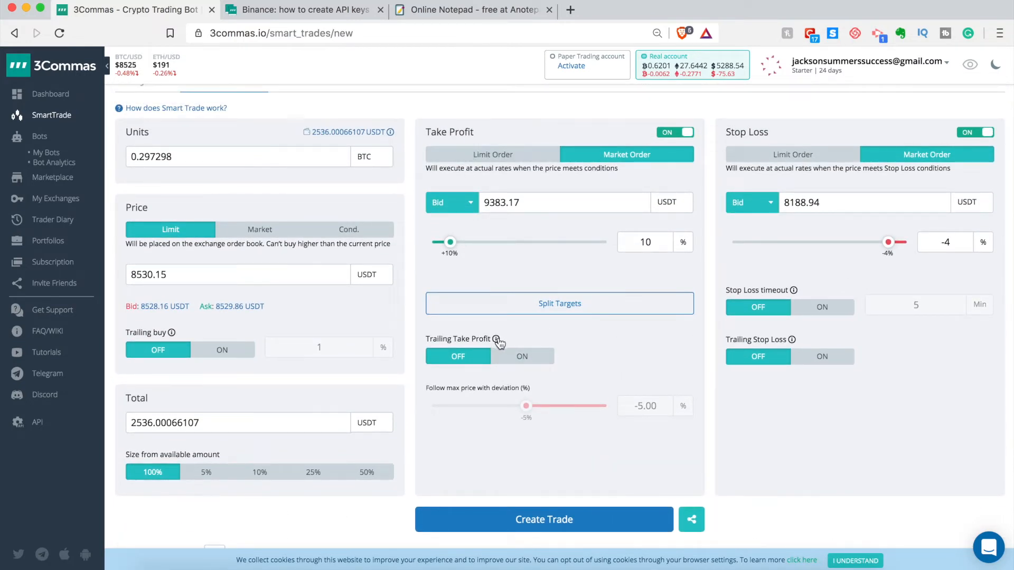
click(511, 361)
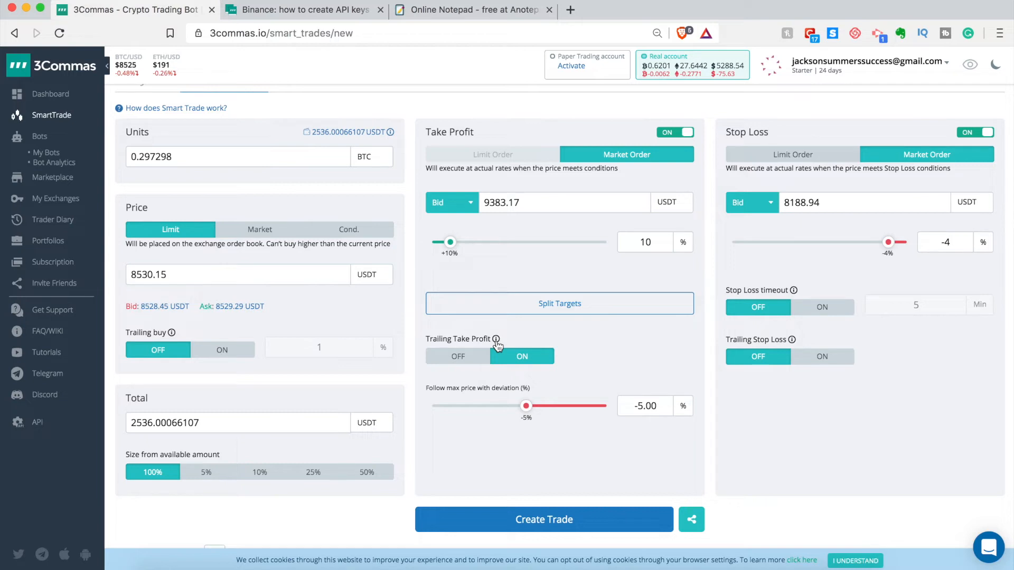
mouse_move(496, 342)
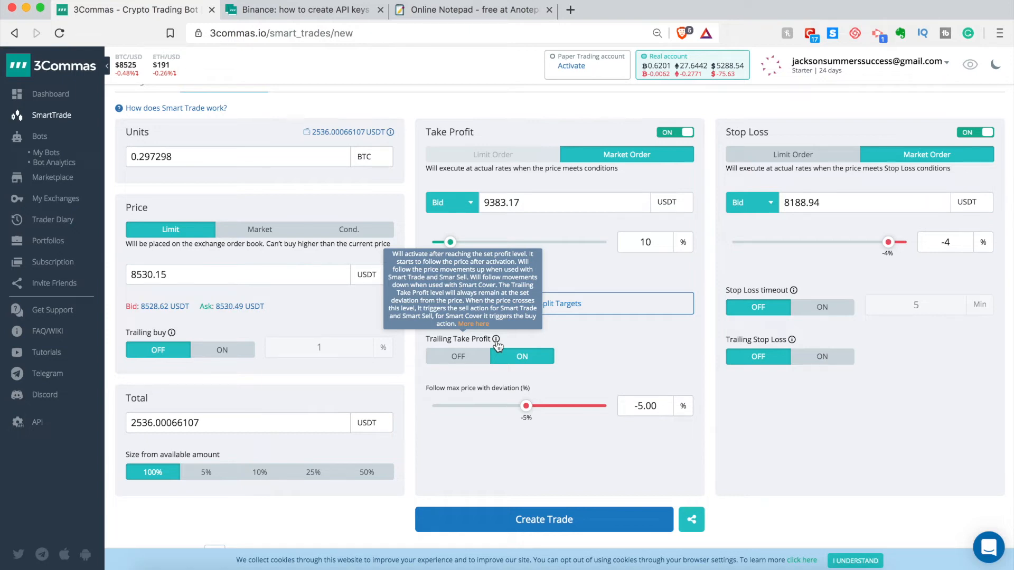
drag(526, 406, 607, 406)
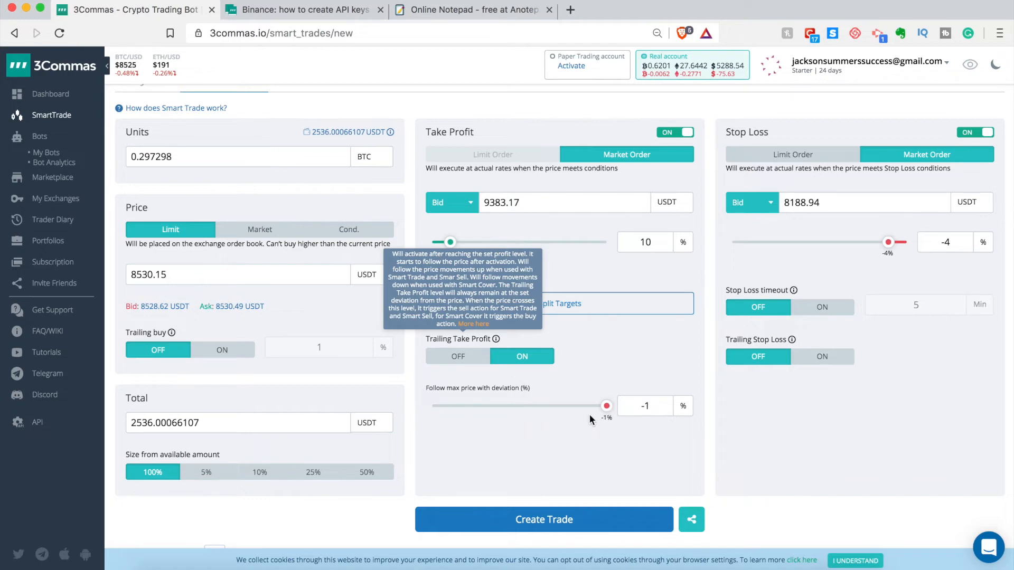
click(577, 406)
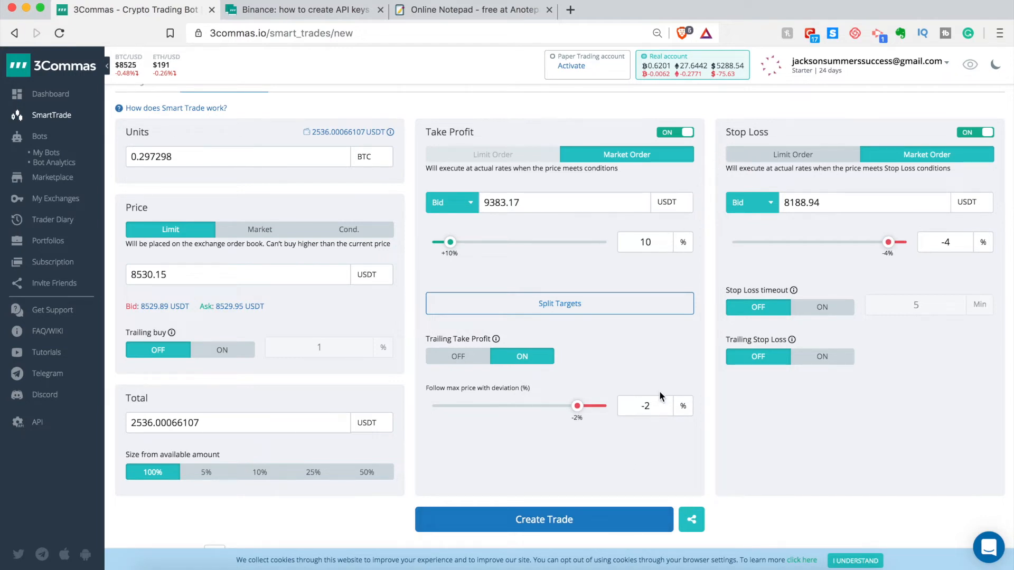
Step: Change the Trailing Take Profit deviation to -4% and turn the trailing option off
drag(577, 407, 619, 408)
drag(545, 408, 520, 415)
click(463, 360)
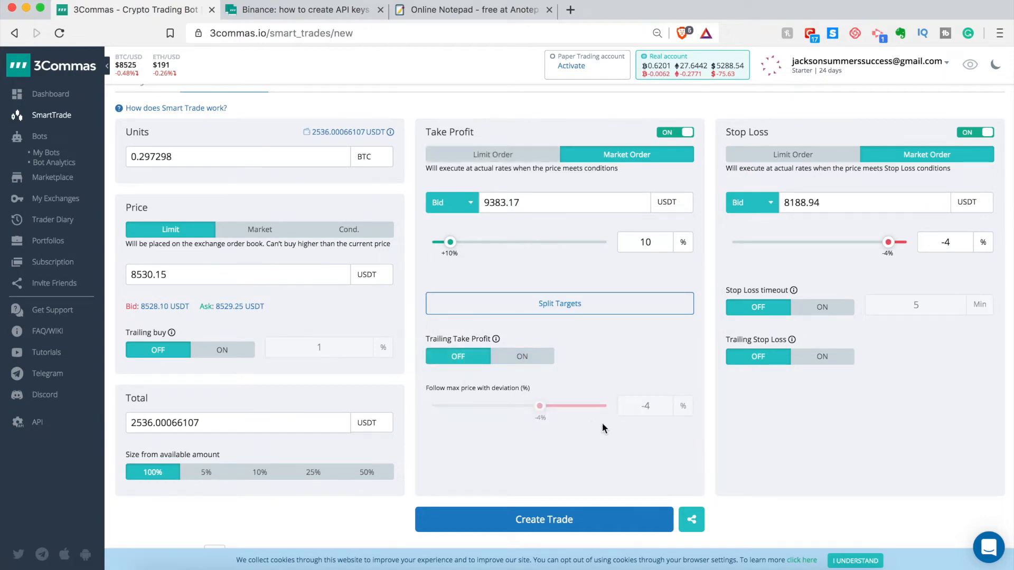
scroll(602, 359, up, 2)
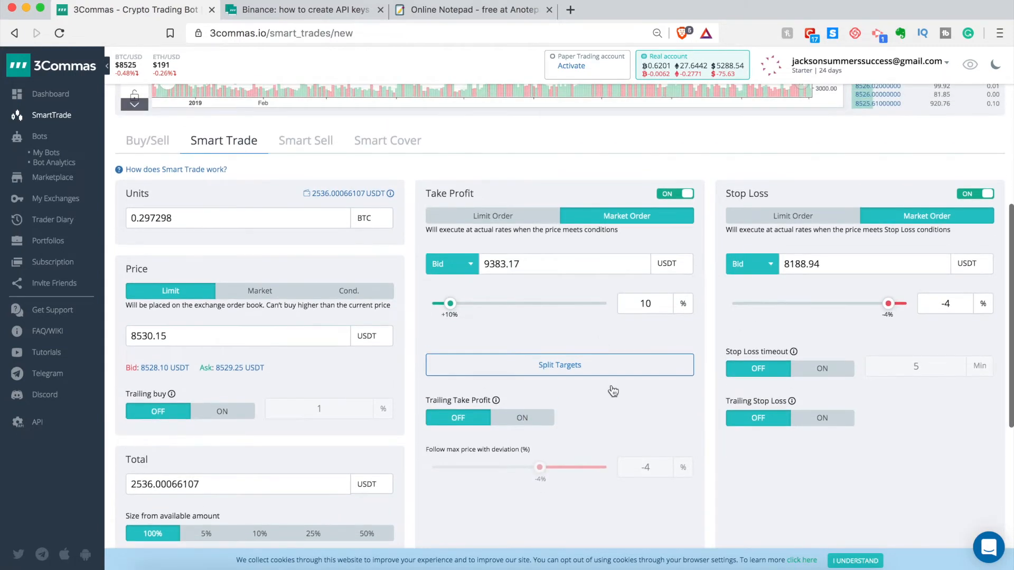
Step: Check the stop-loss Limit Order type, return to Market Order, and set the stop-loss price type to Last
scroll(631, 416, down, 3)
scroll(632, 415, up, 3)
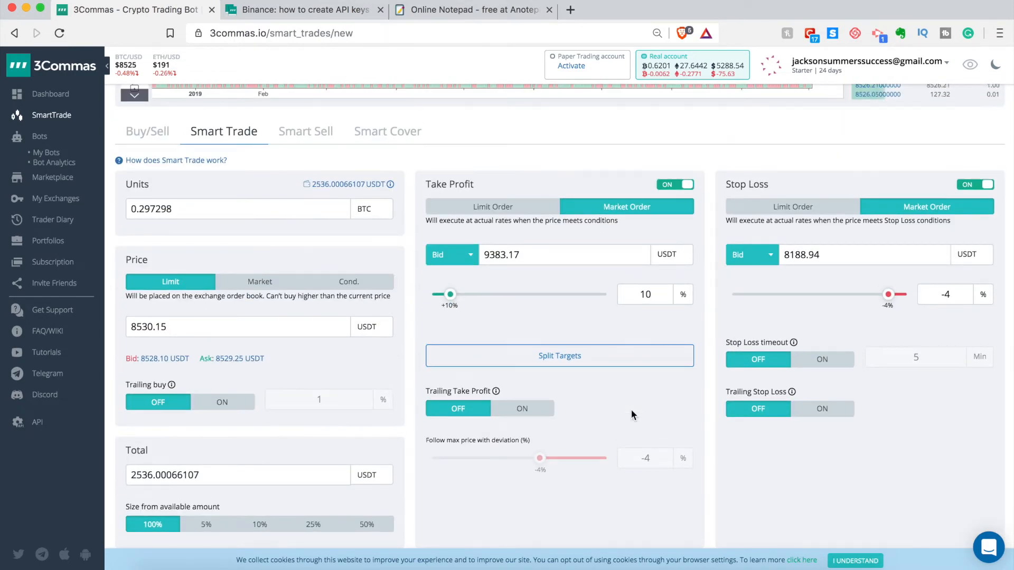
scroll(631, 412, down, 1)
scroll(610, 351, down, 1)
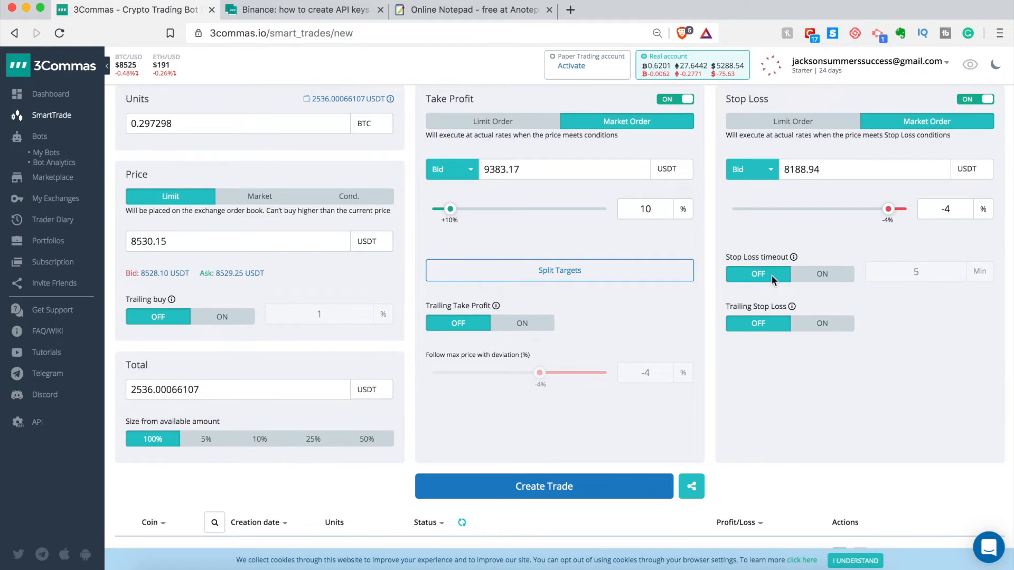
scroll(715, 258, up, 1)
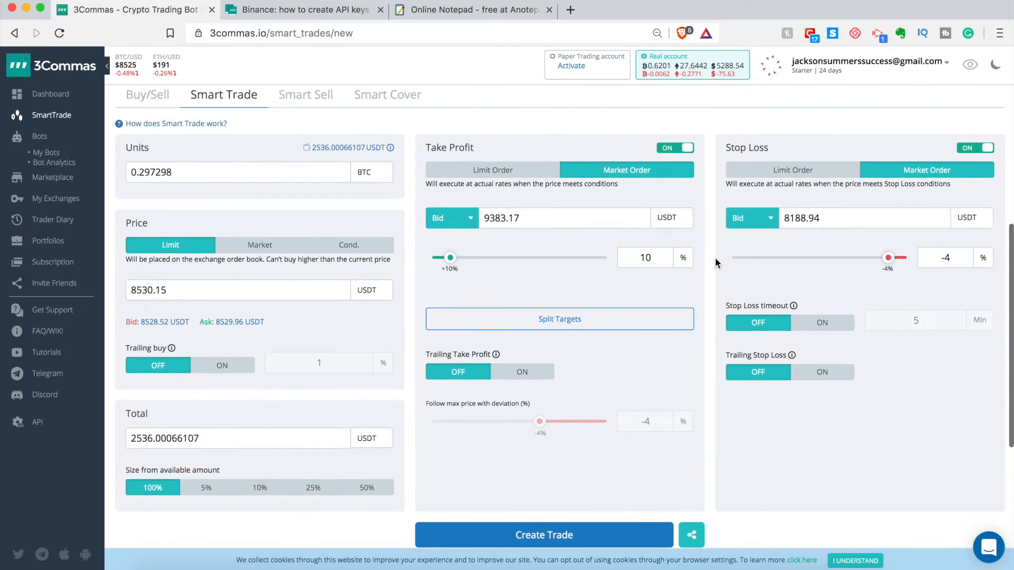
scroll(715, 258, down, 1)
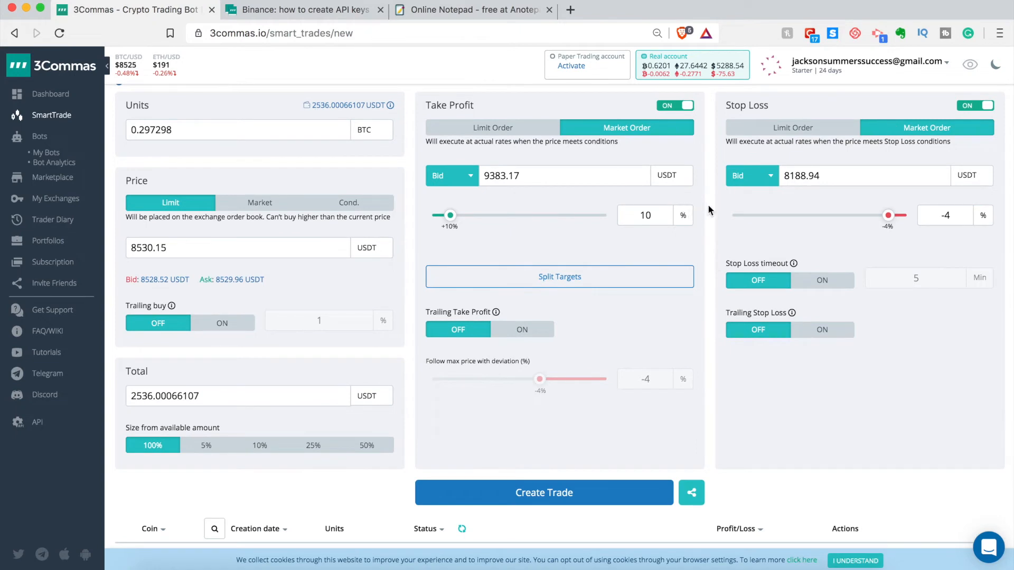
click(825, 129)
click(903, 133)
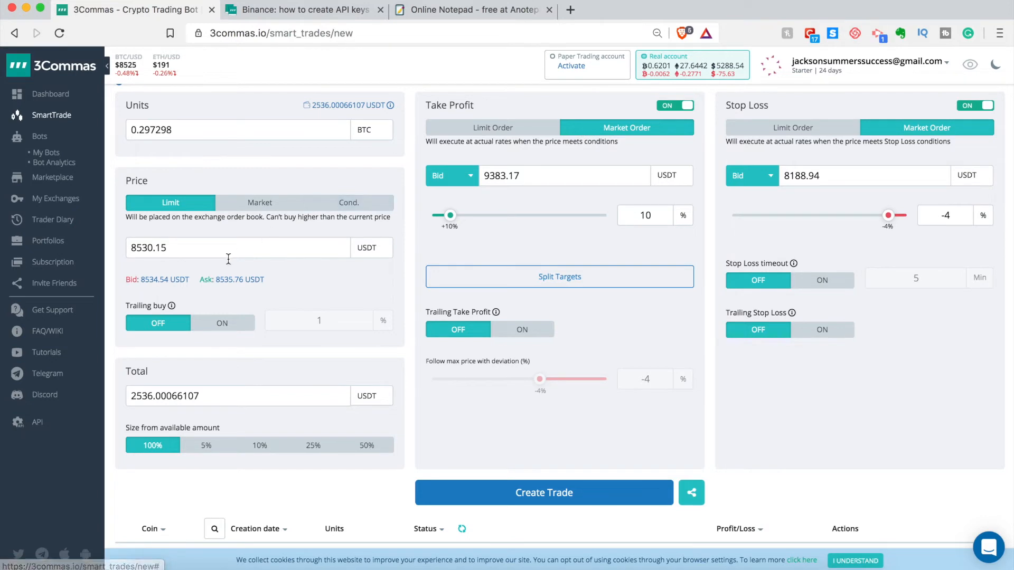
click(750, 176)
click(744, 221)
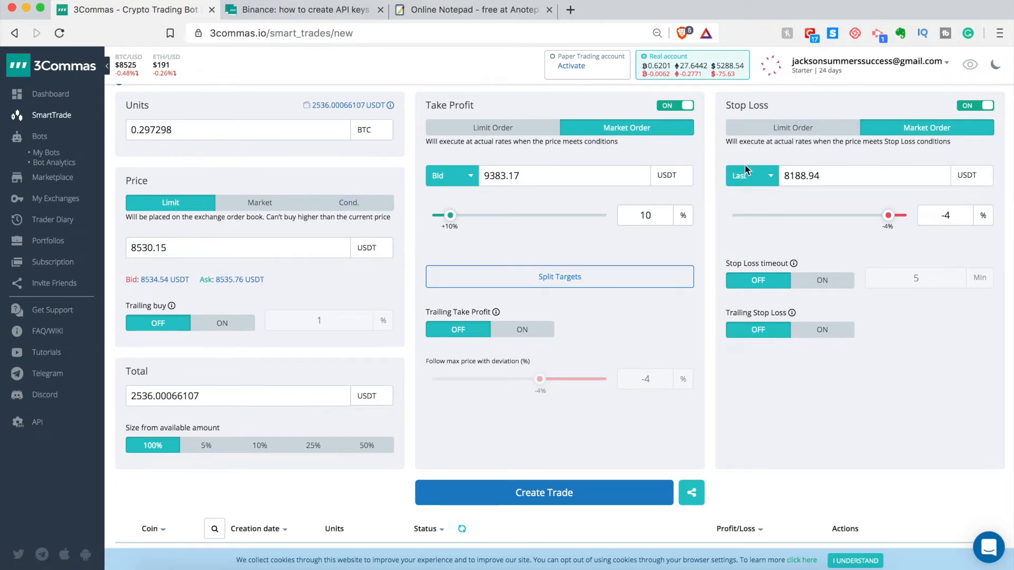
Step: Clear the stop-loss price and set the stop loss to -2%
click(835, 180)
drag(835, 179, 750, 180)
key(BackSpace)
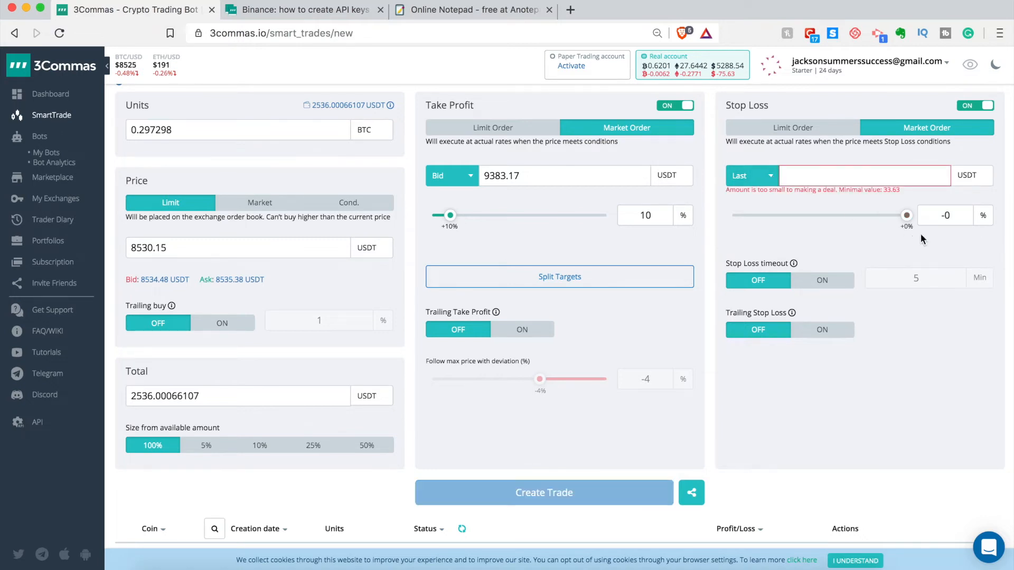
drag(907, 215, 900, 216)
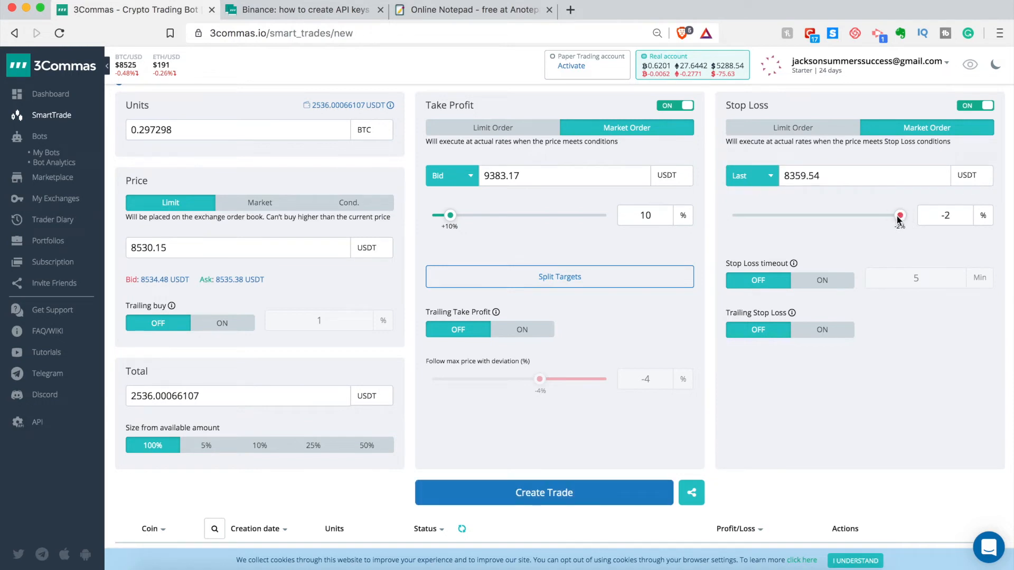
click(822, 174)
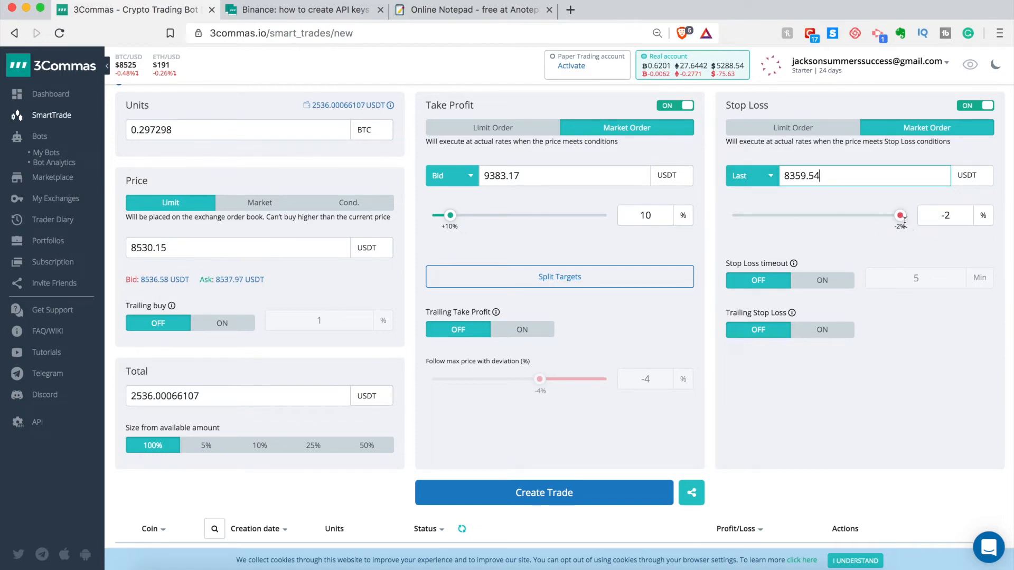
Step: Turn on the Stop Loss timeout, set it to 1 minute, and read its explanation
scroll(768, 250, down, 3)
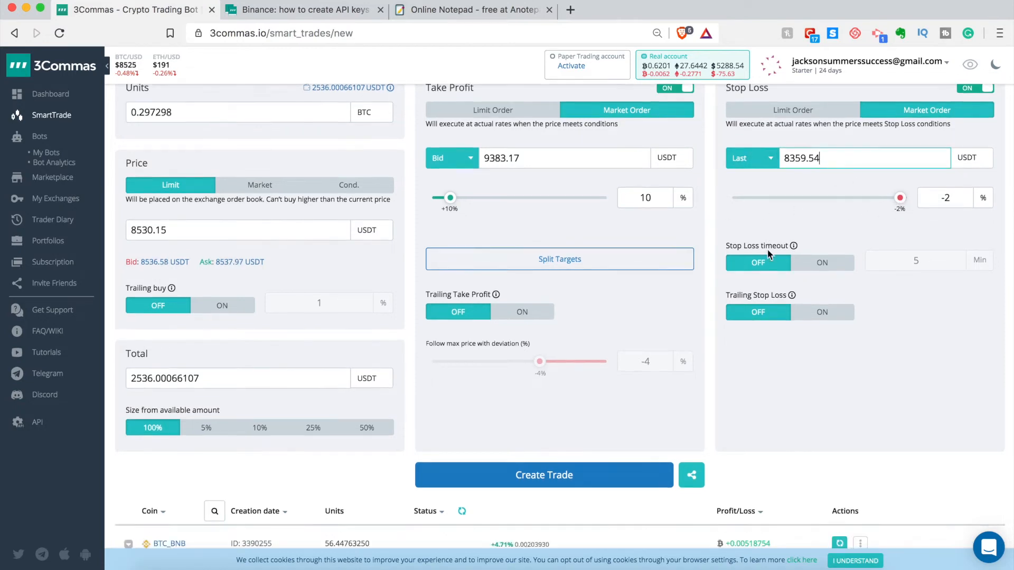
scroll(768, 254, up, 3)
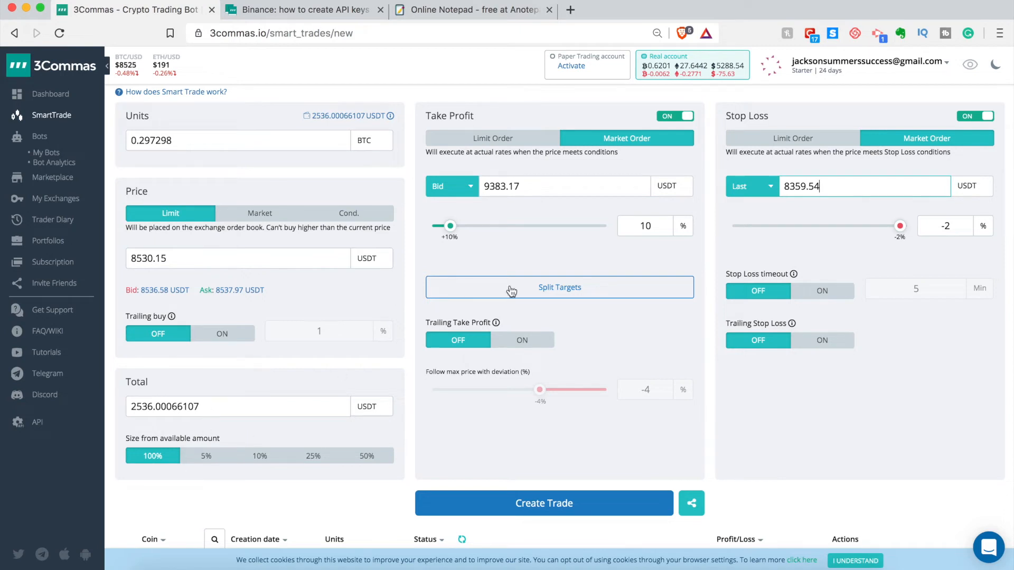
scroll(792, 257, up, 1)
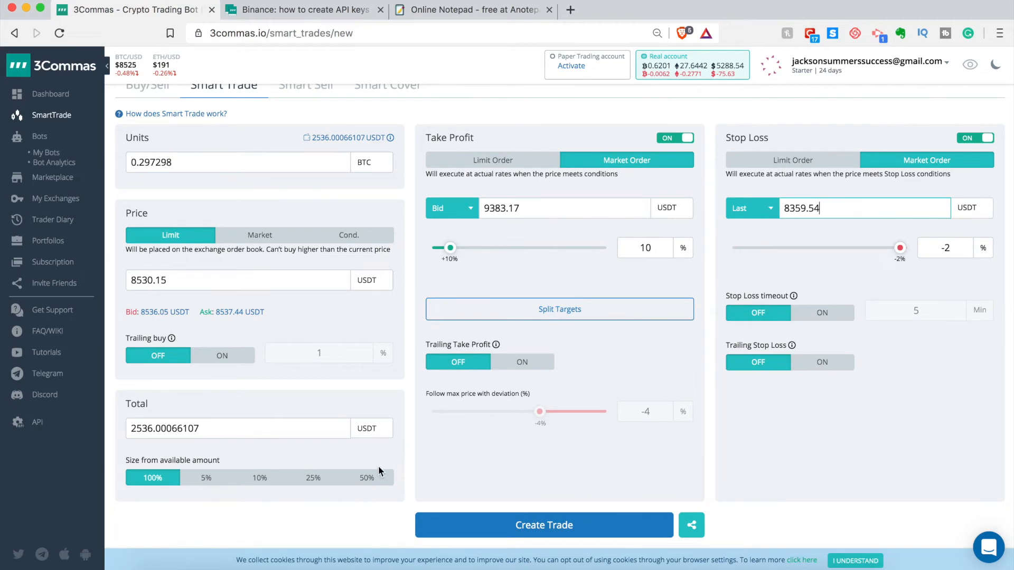
scroll(765, 474, down, 3)
scroll(823, 468, up, 4)
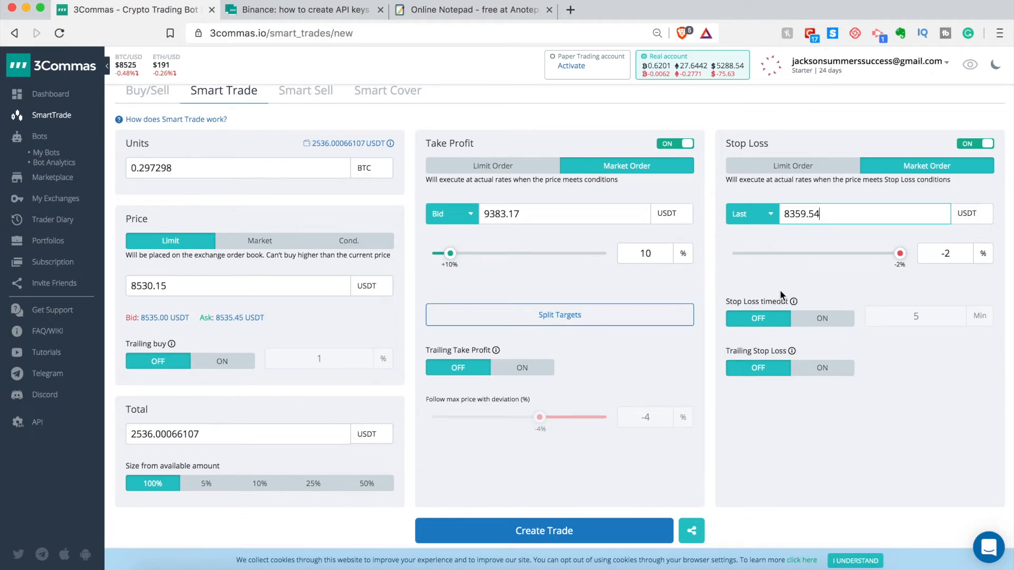
scroll(832, 300, down, 3)
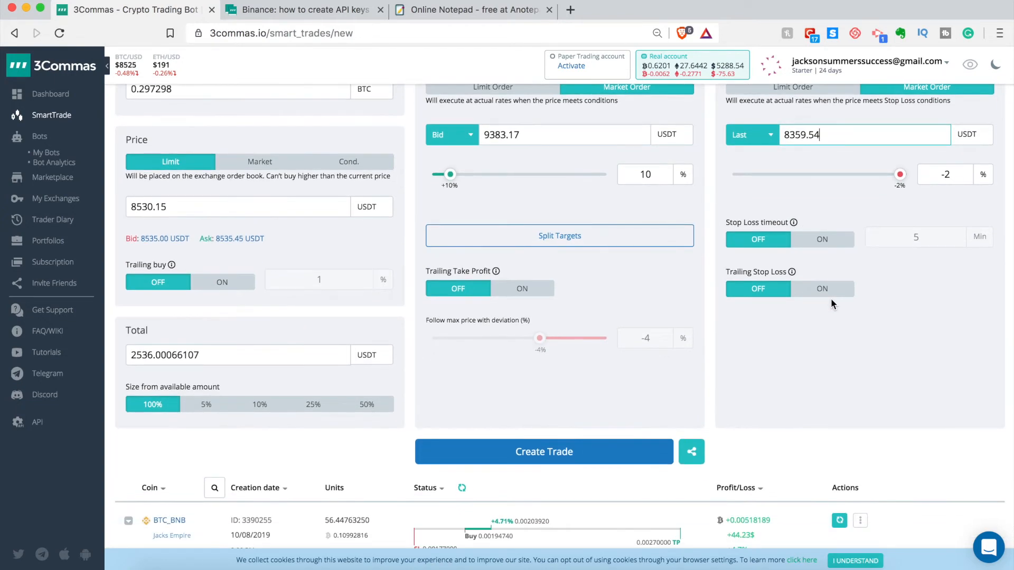
scroll(831, 304, up, 3)
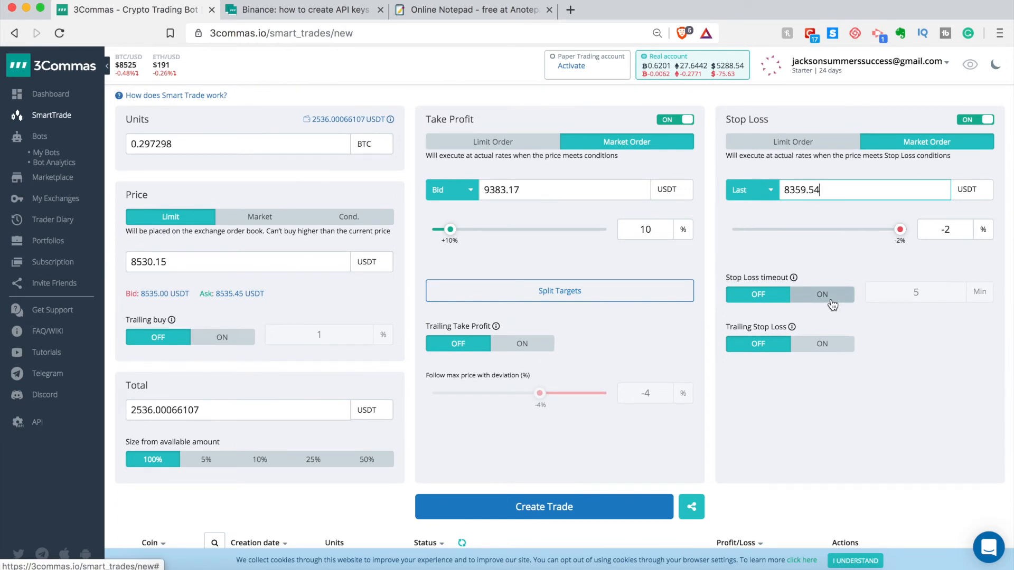
click(824, 294)
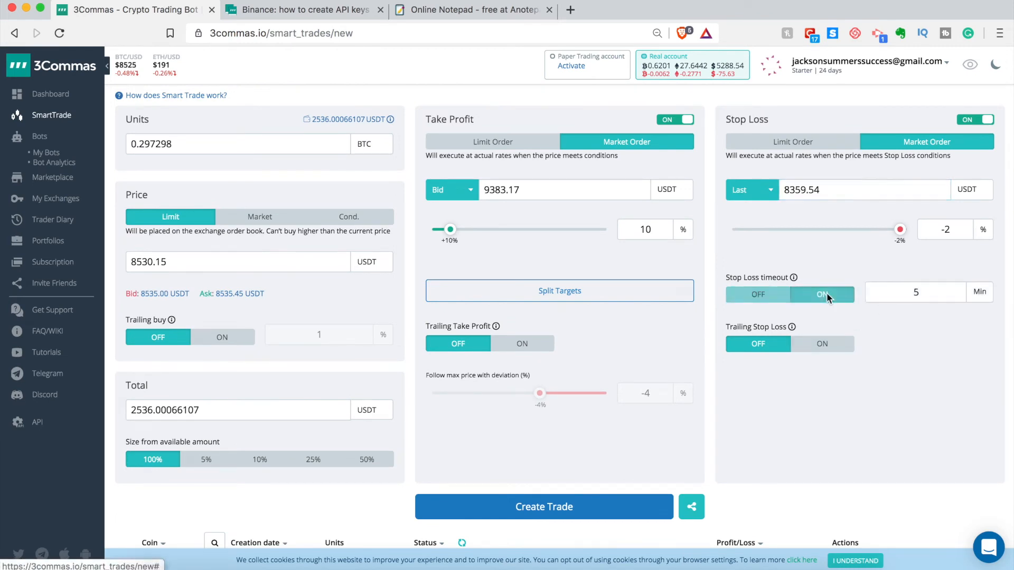
click(919, 292)
key(BackSpace)
text(1)
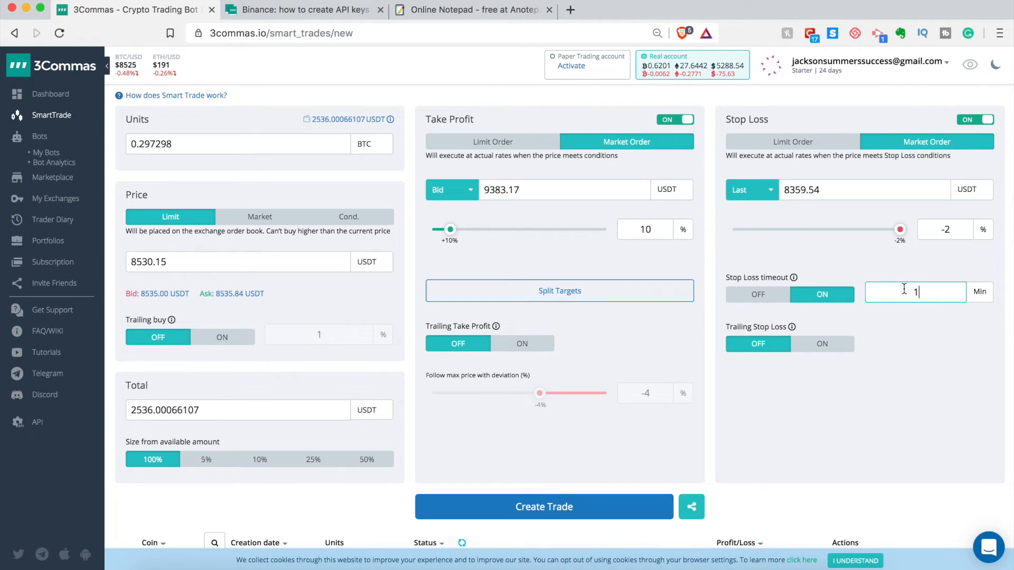
click(794, 280)
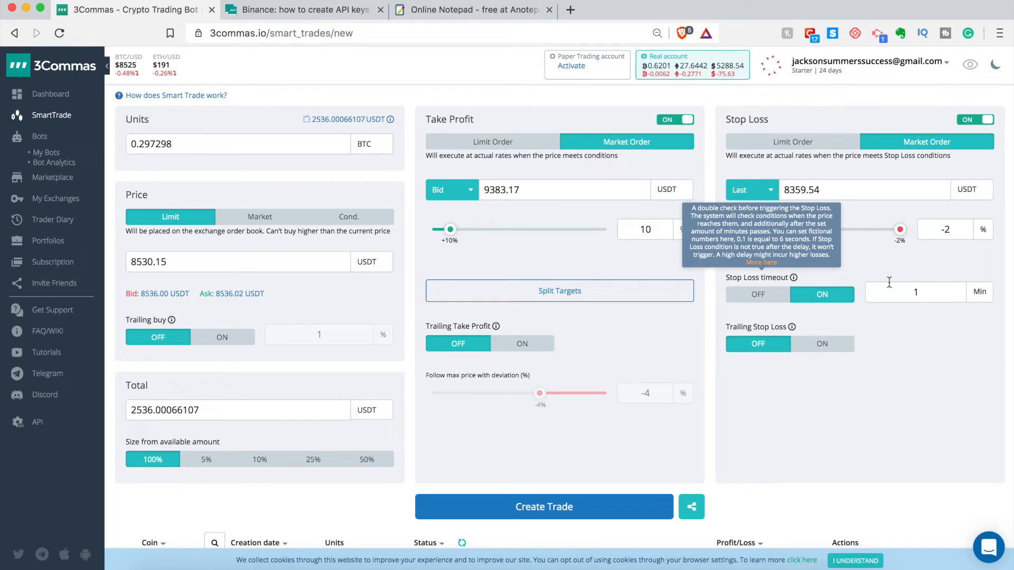
Step: Try a larger number of minutes for the Stop Loss timeout, and clear the value
click(924, 291)
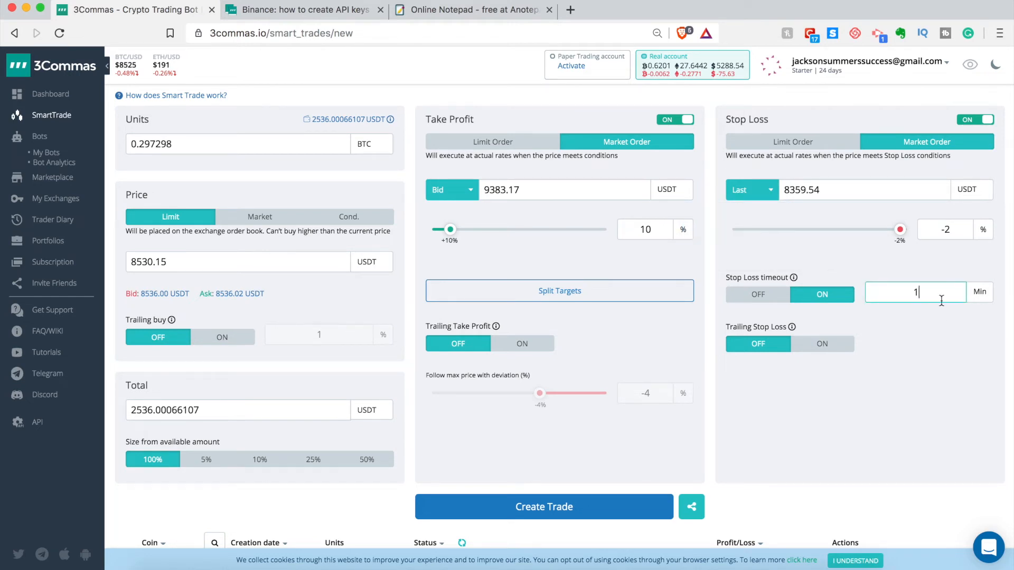
text(12)
key(BackSpace)
key(BackSpace)
key(BackSpace)
Step: Turn on Trailing Stop Loss, read its explanation, and turn it off again
click(820, 344)
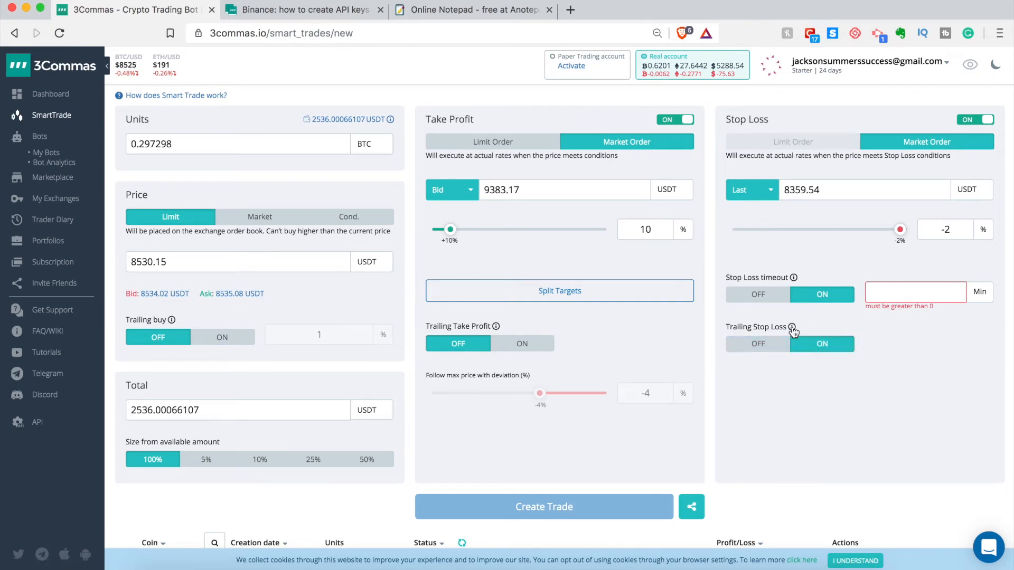
mouse_move(792, 329)
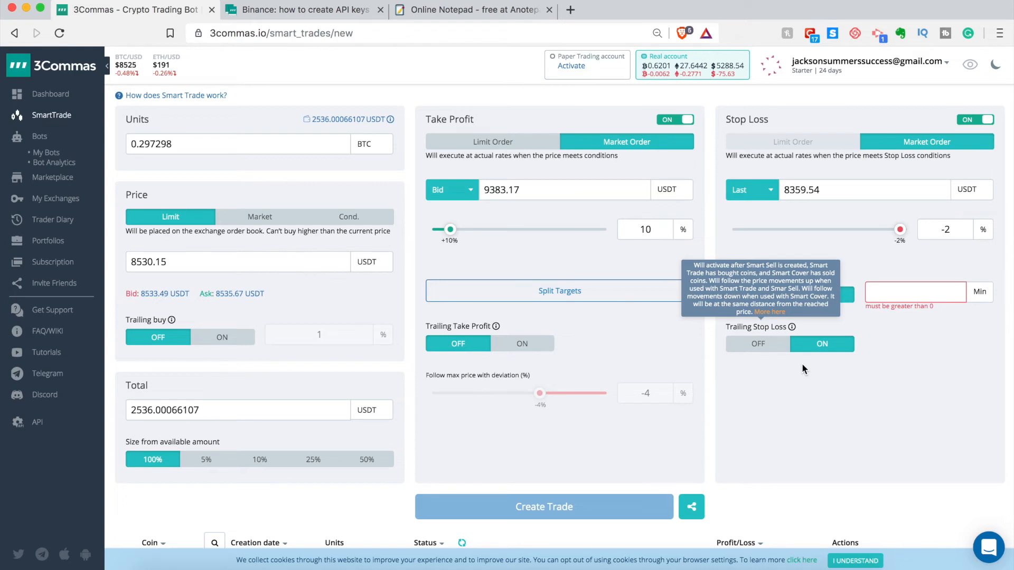
click(773, 352)
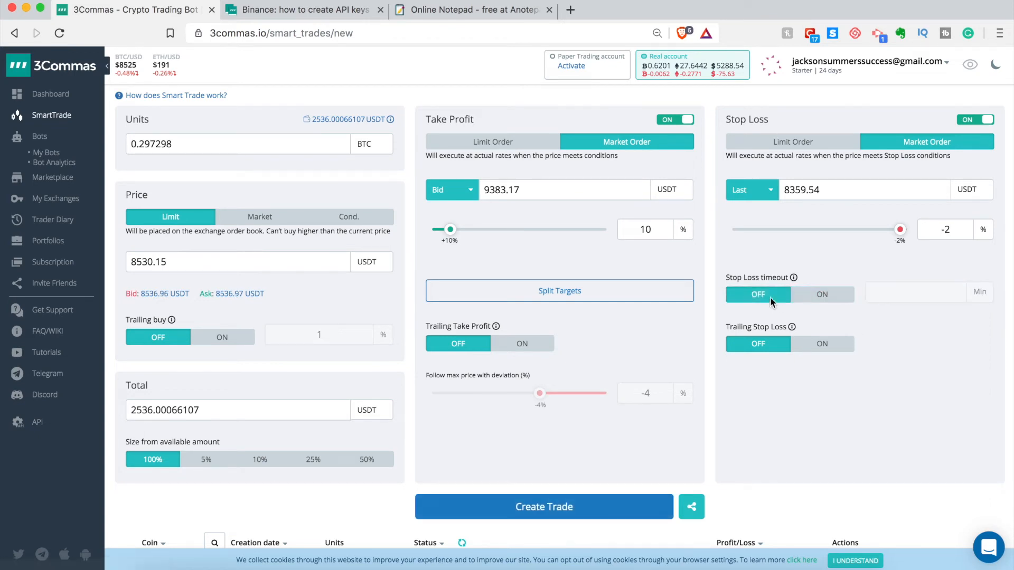
Step: Set the Stop Loss timeout to 1 minute with the timeout switched on
click(907, 297)
text(1)
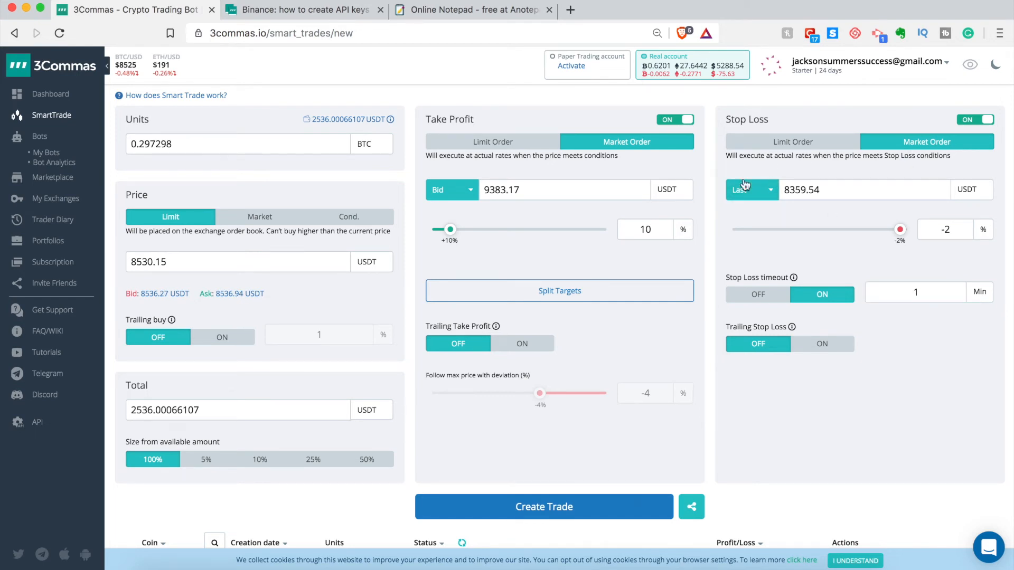
Step: Try sizing the order at 5%, 10%, 25% and 50% of the available amount, and return it to 100%
scroll(438, 227, down, 3)
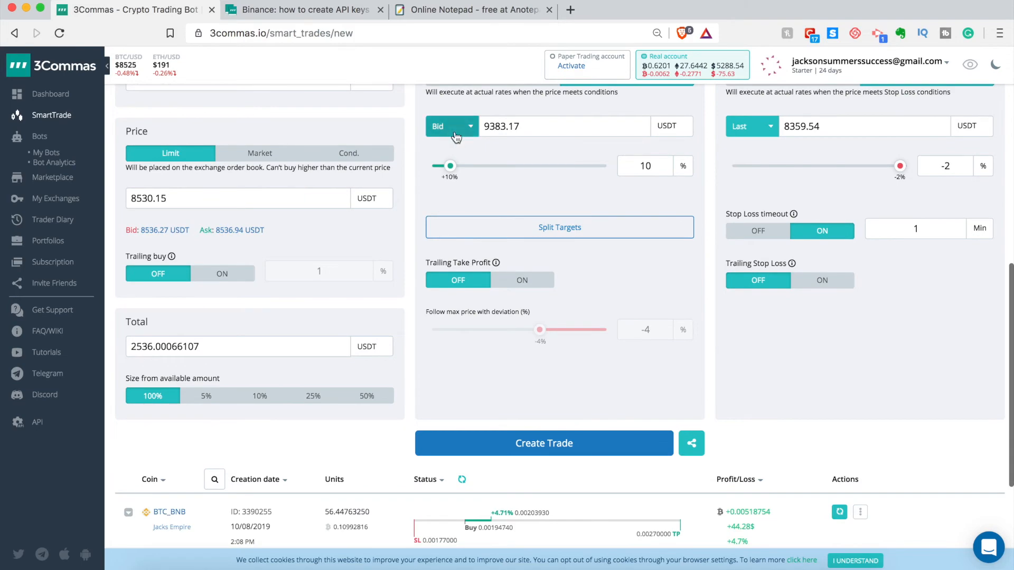
scroll(462, 200, up, 5)
scroll(435, 397, down, 3)
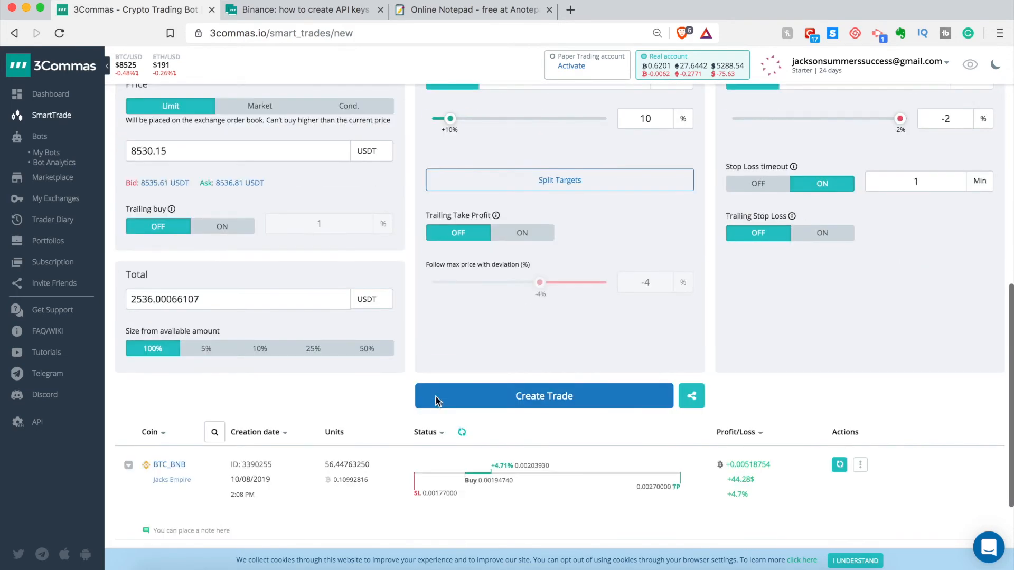
scroll(480, 259, down, 3)
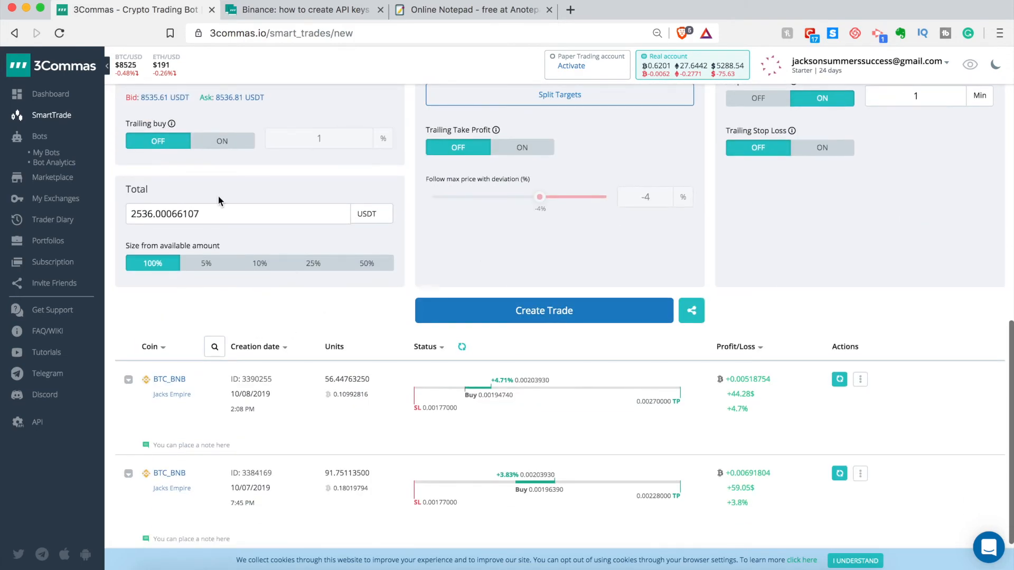
scroll(217, 195, up, 4)
click(205, 411)
click(149, 410)
click(213, 410)
click(260, 410)
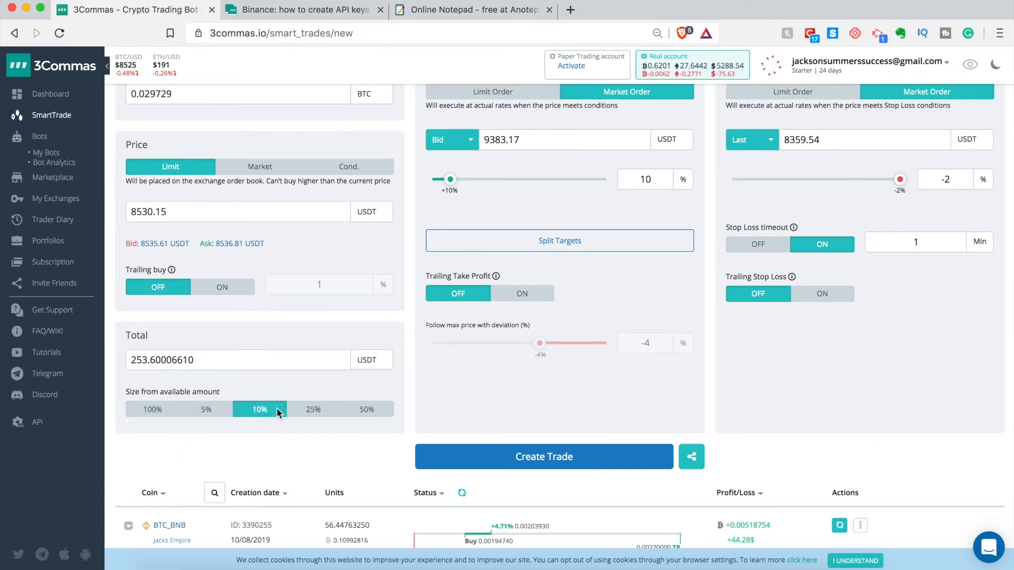
click(313, 416)
click(366, 407)
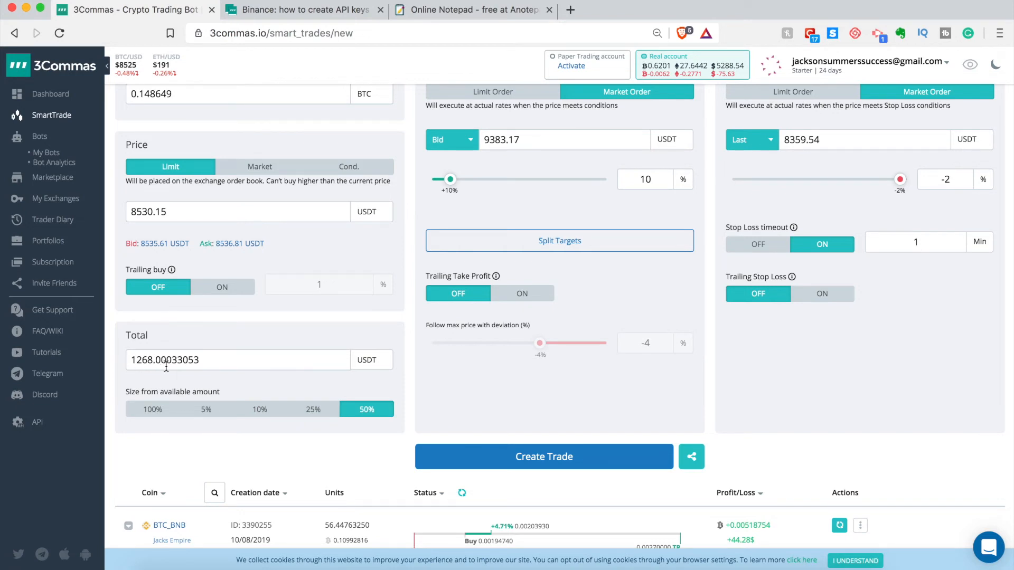
click(163, 412)
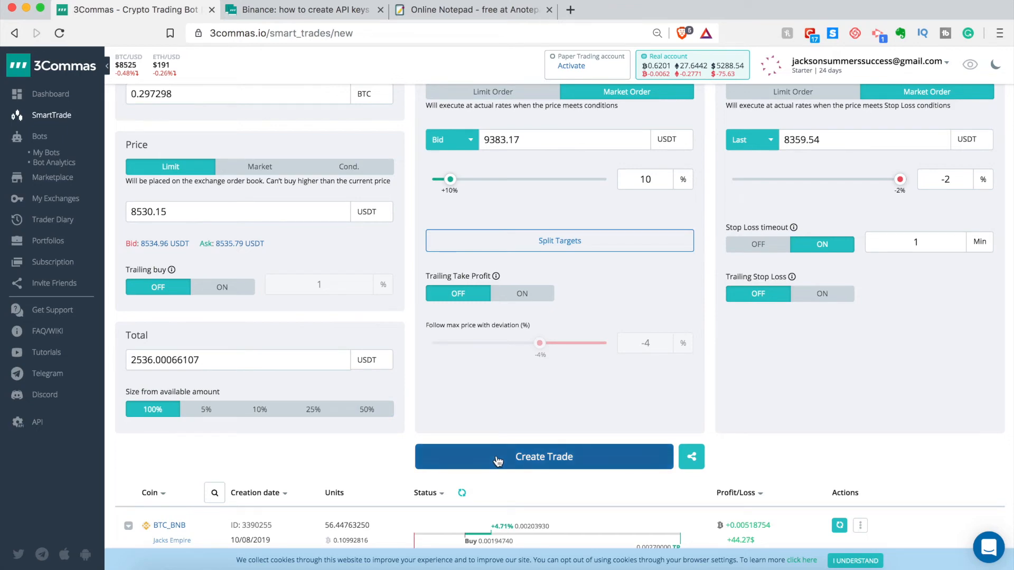
Step: Open the Smart Cover order form and look over its sell price, take profit and stop loss sections
scroll(484, 298, up, 3)
scroll(484, 301, up, 2)
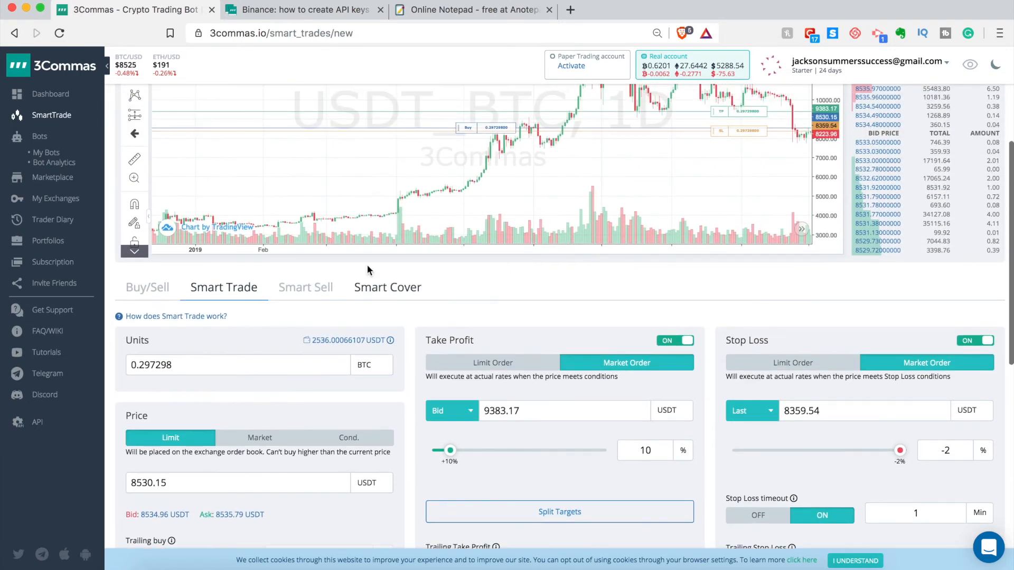
click(377, 295)
scroll(258, 454, down, 3)
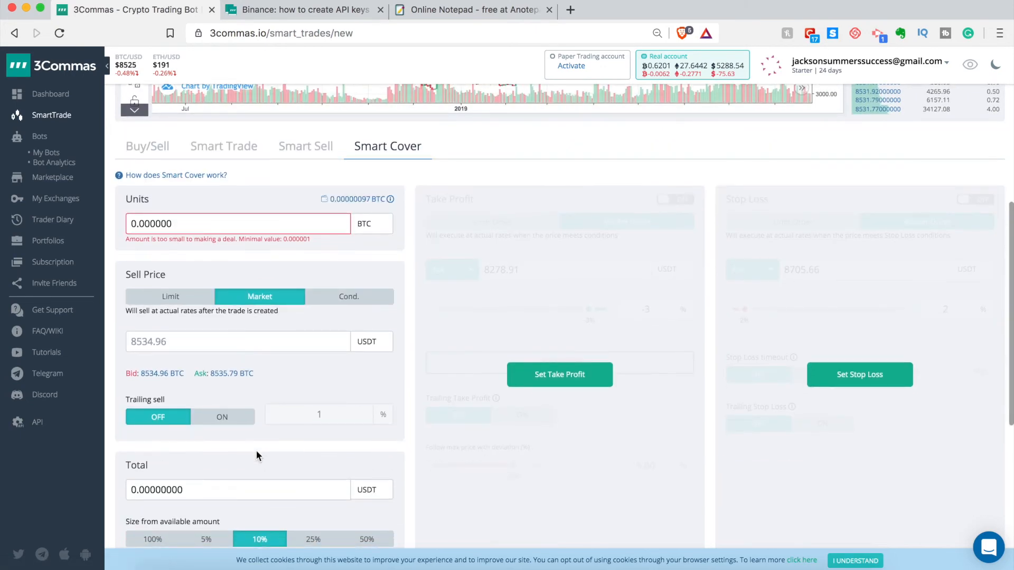
Step: Examine the Buy/Sell order form, switch briefly to Smart Trade for comparison, and return to Buy/Sell
click(147, 144)
scroll(607, 401, up, 5)
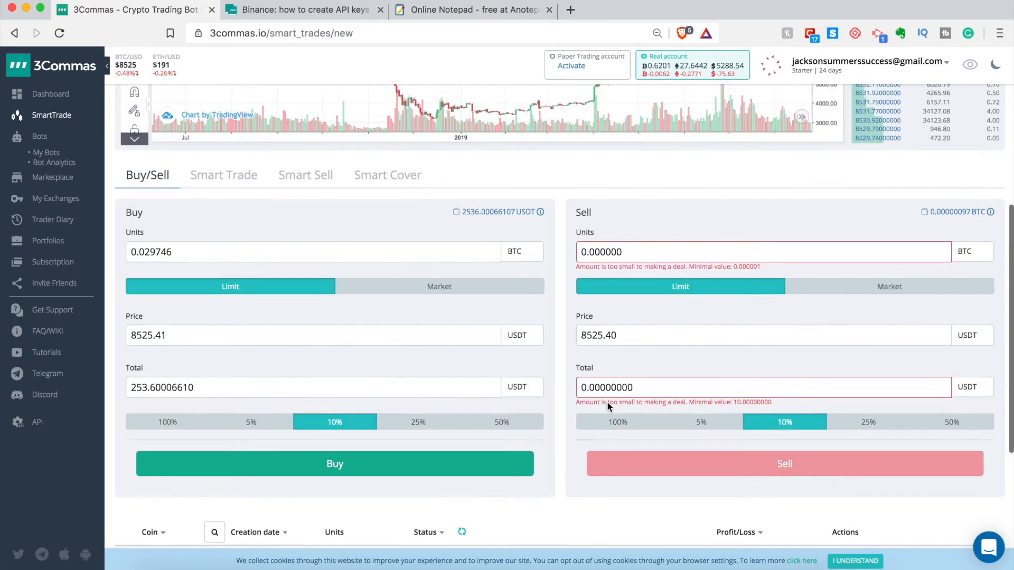
scroll(607, 402, down, 3)
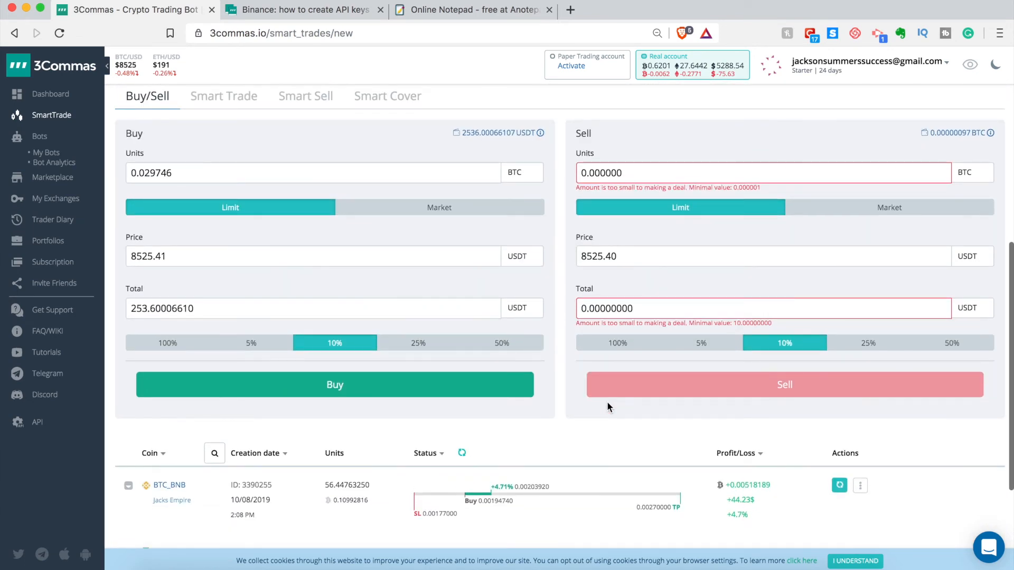
scroll(607, 404, up, 2)
click(243, 210)
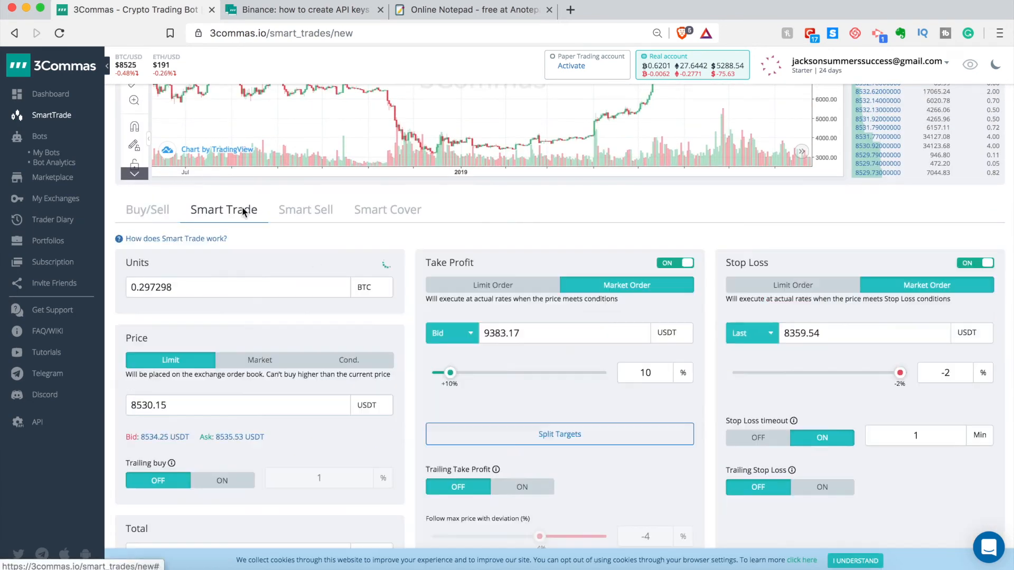
click(154, 211)
scroll(341, 310, down, 4)
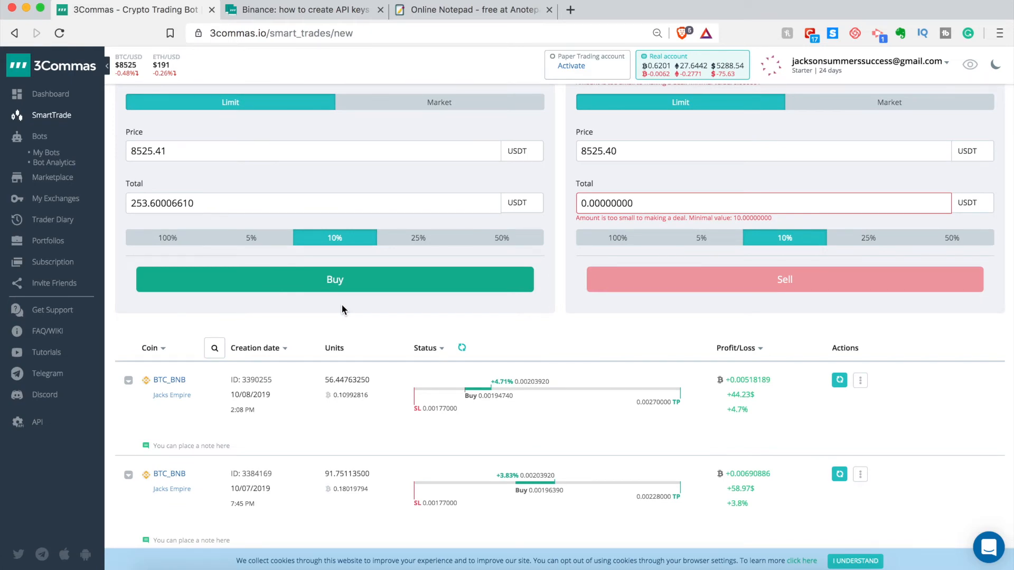
Step: Size both the sell order and the buy order at 100% of the available amount
scroll(342, 304, up, 4)
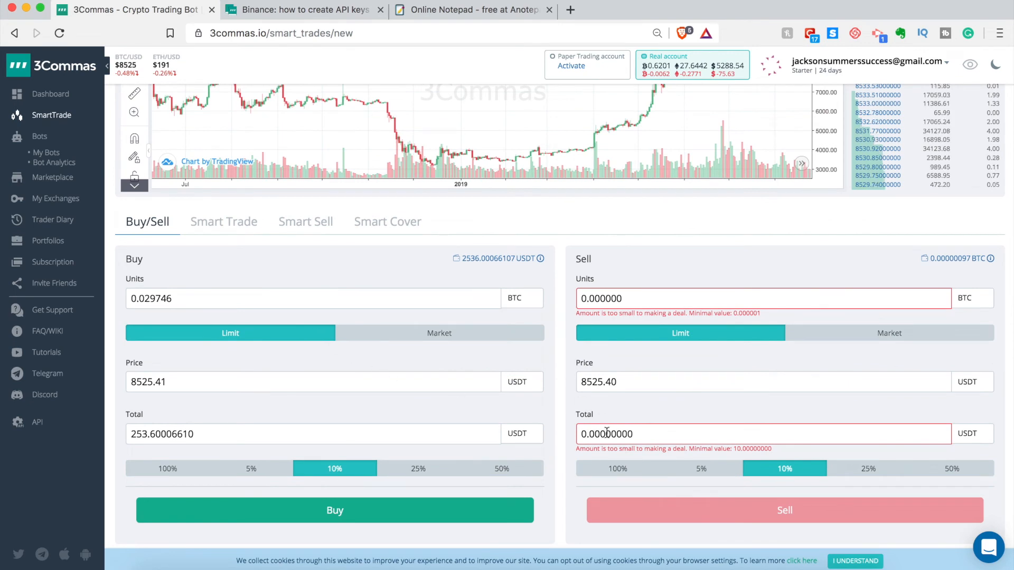
click(609, 467)
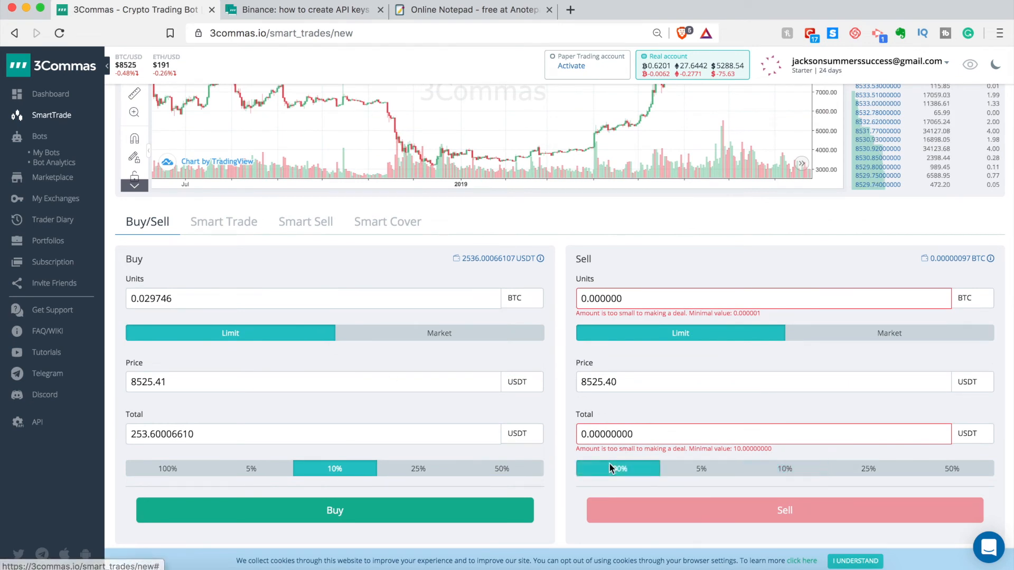
click(152, 471)
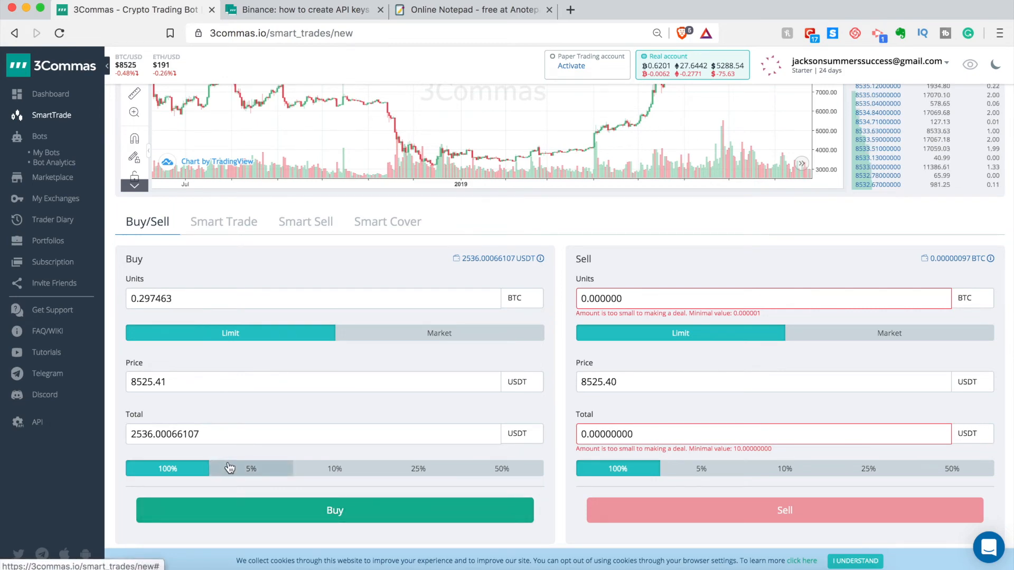
Step: Open the Smart Trade form, look over the existing trades, and refresh the BTC_BNB trade created on 10/07/2019
click(225, 221)
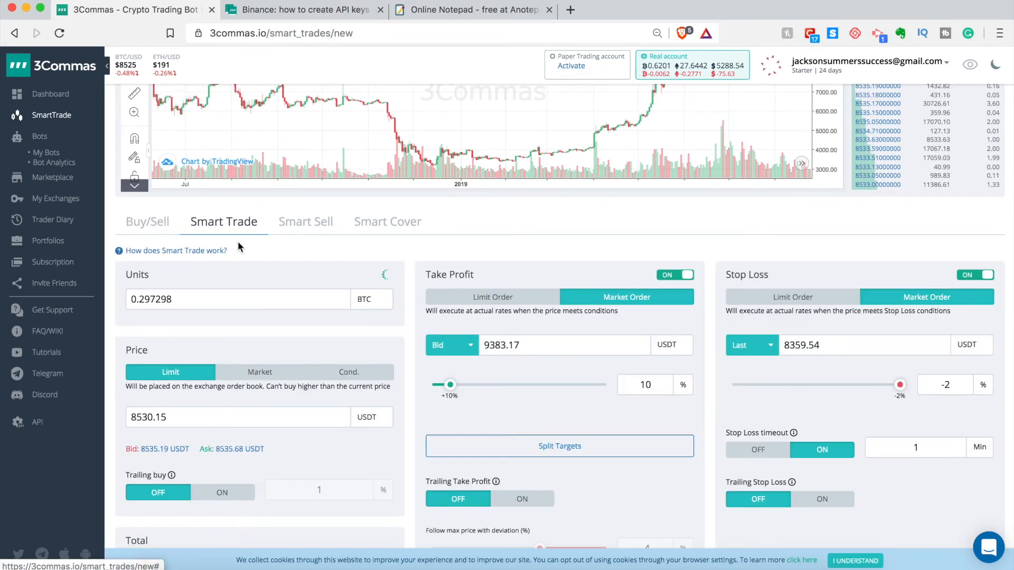
scroll(312, 433, down, 1)
scroll(311, 436, down, 8)
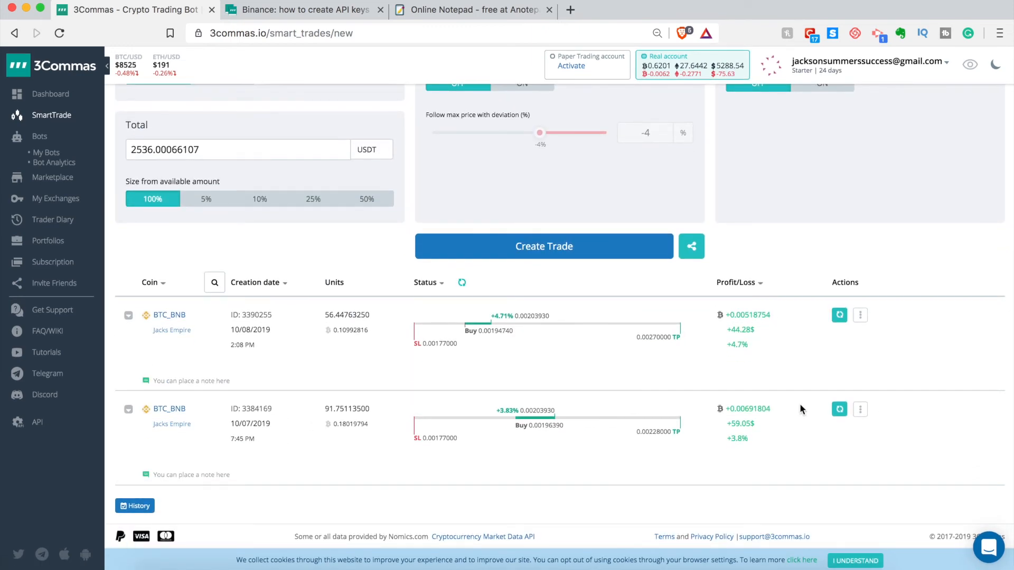
click(836, 415)
Step: Examine the Smart Sell order form, compare it with Smart Trade, and return to the Buy/Sell form
scroll(755, 339, up, 8)
scroll(755, 345, up, 2)
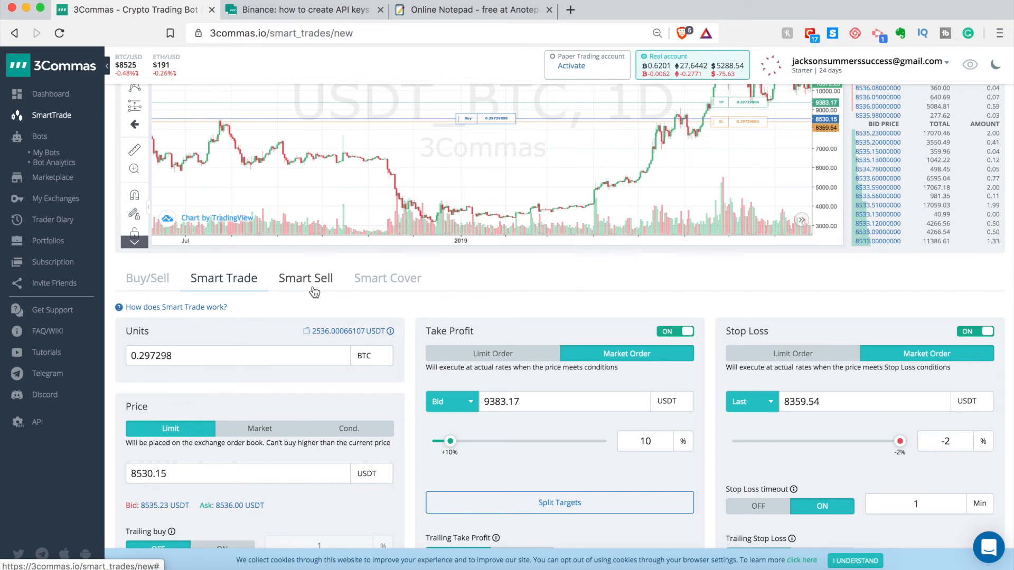
click(315, 290)
scroll(358, 328, down, 2)
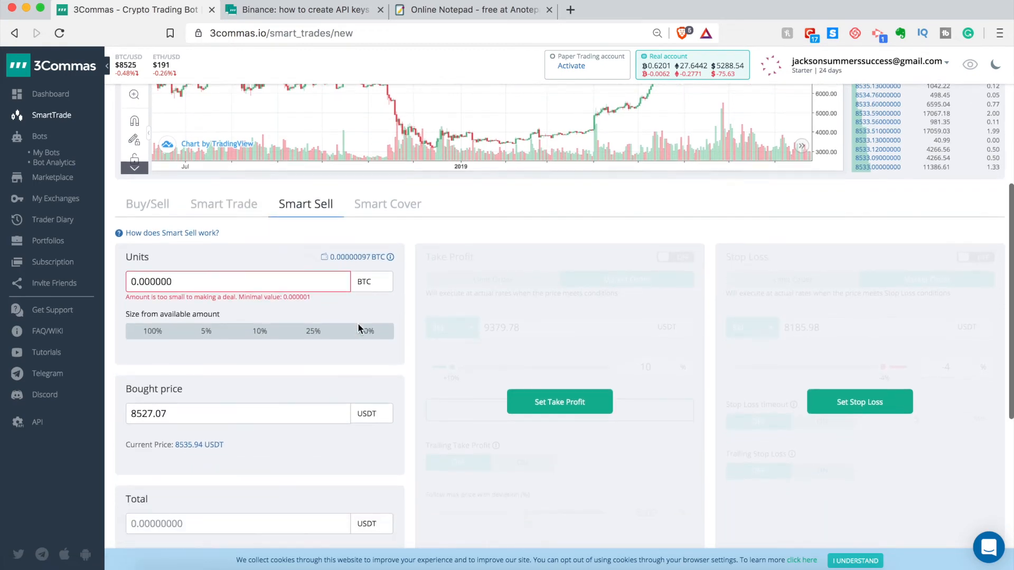
scroll(358, 328, down, 2)
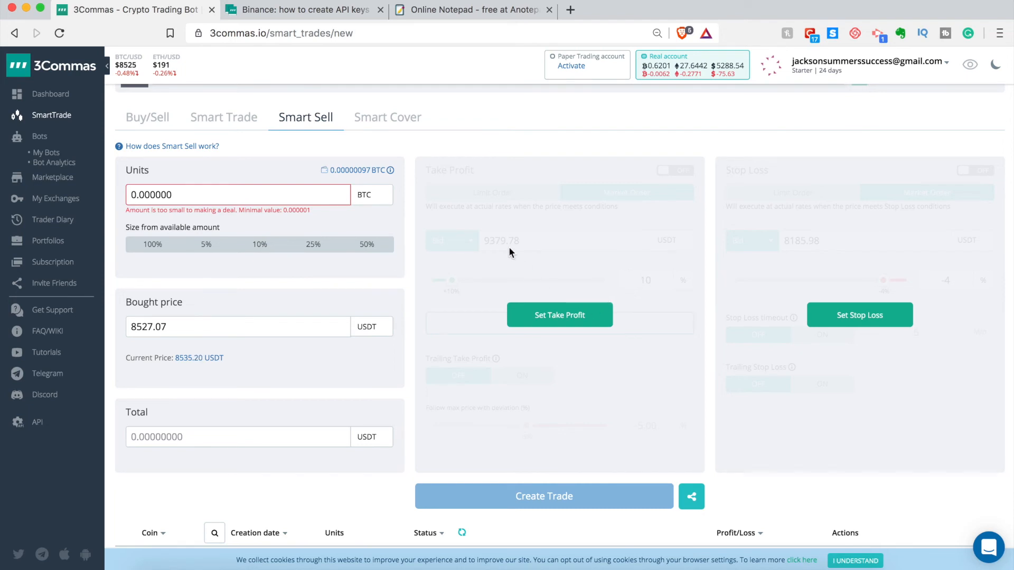
click(211, 126)
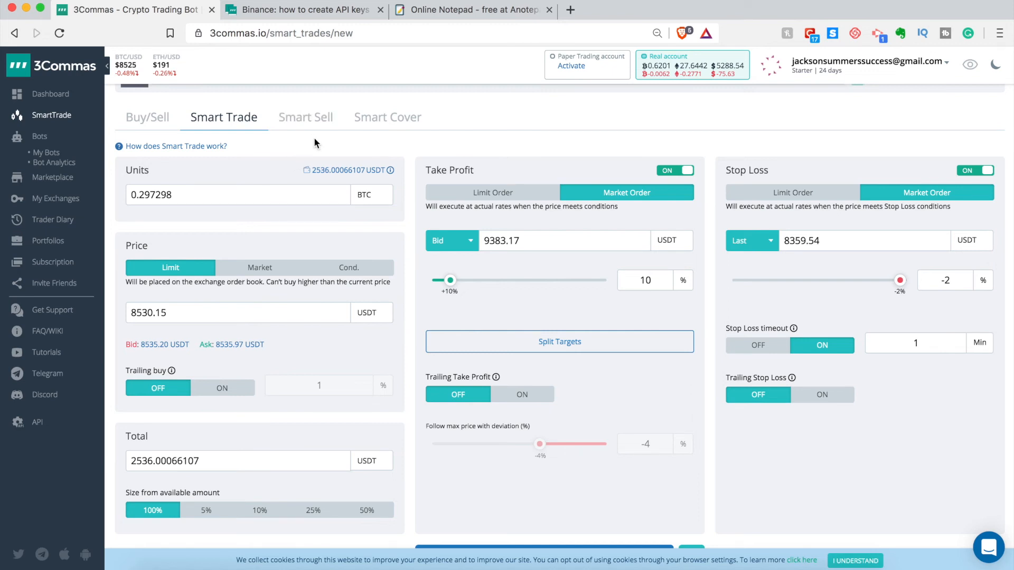
click(305, 113)
click(144, 112)
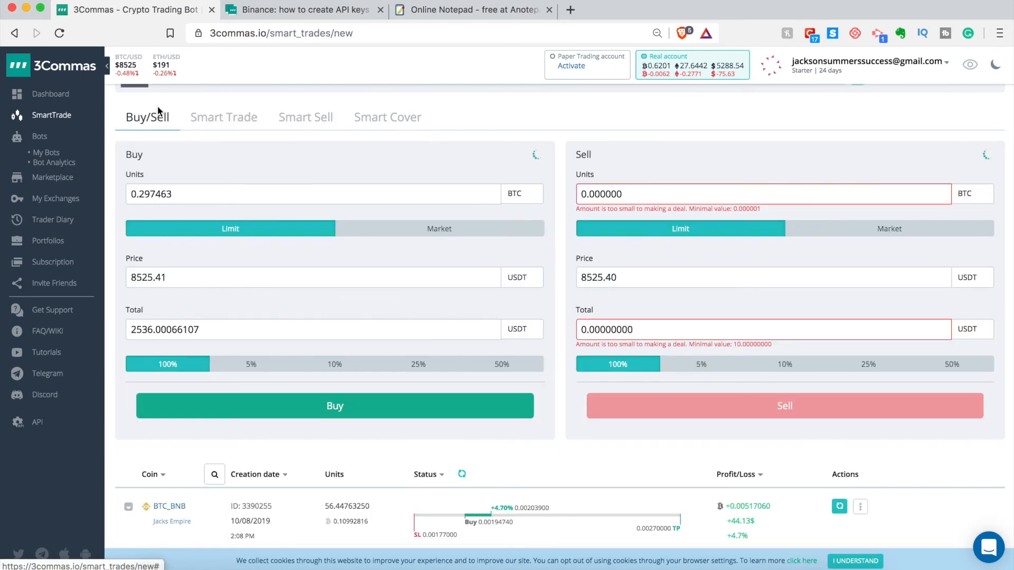
Step: Review the Buy/Sell page, covering the existing trades, exchange and pair selection, price chart, order book and both order forms
scroll(429, 245, down, 3)
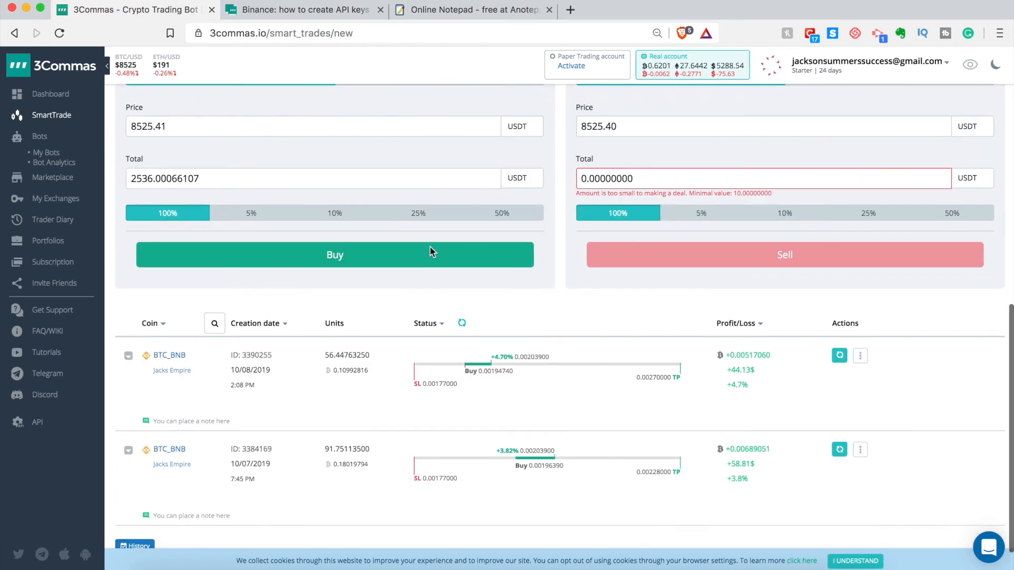
scroll(268, 388, up, 5)
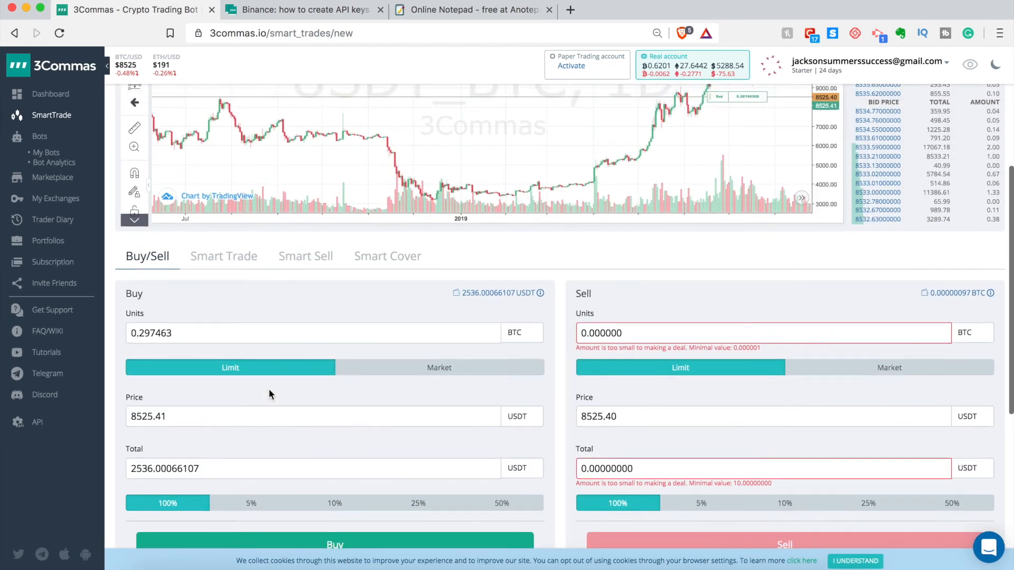
scroll(268, 389, up, 5)
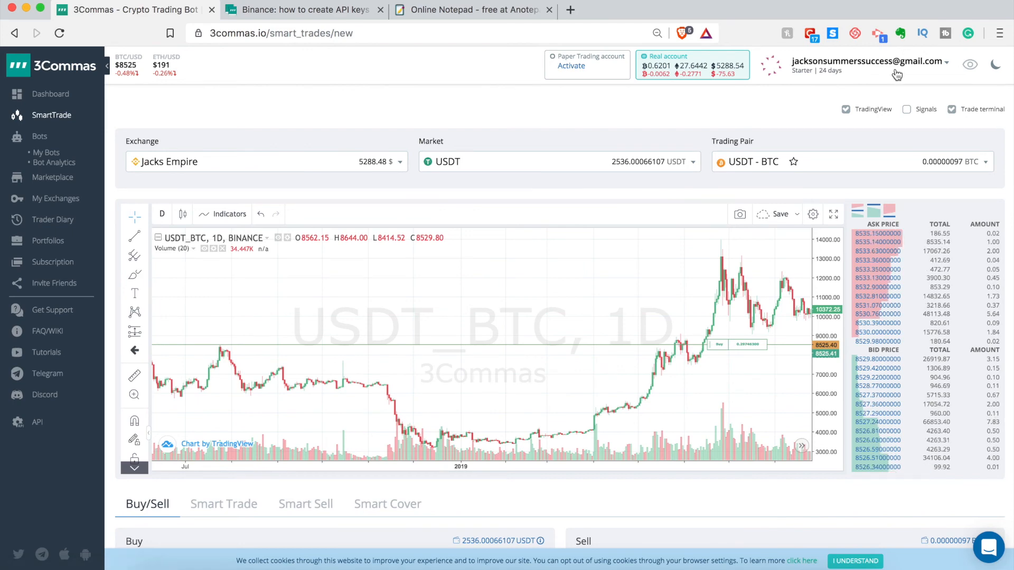
scroll(792, 141, down, 5)
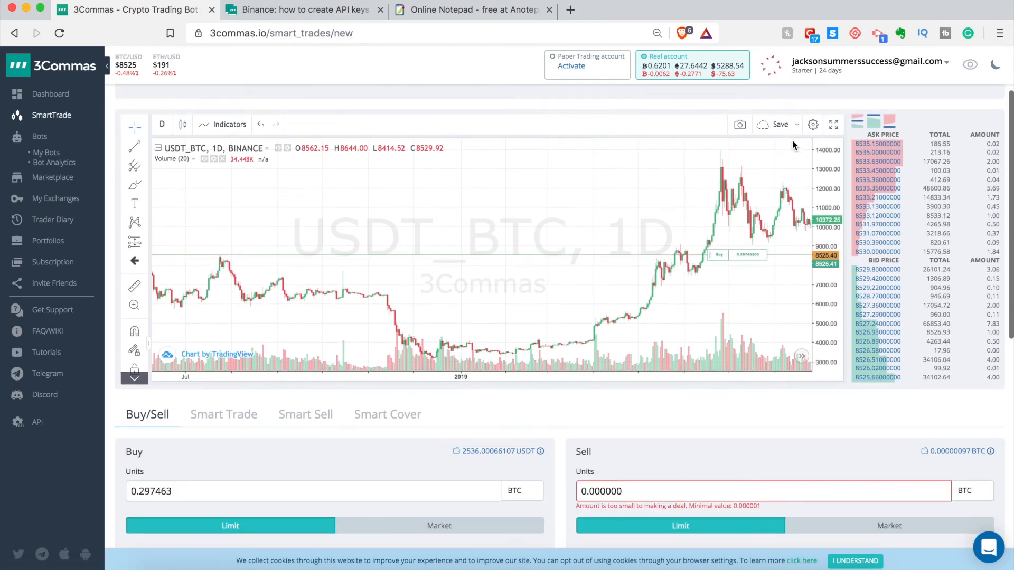
scroll(778, 444, down, 5)
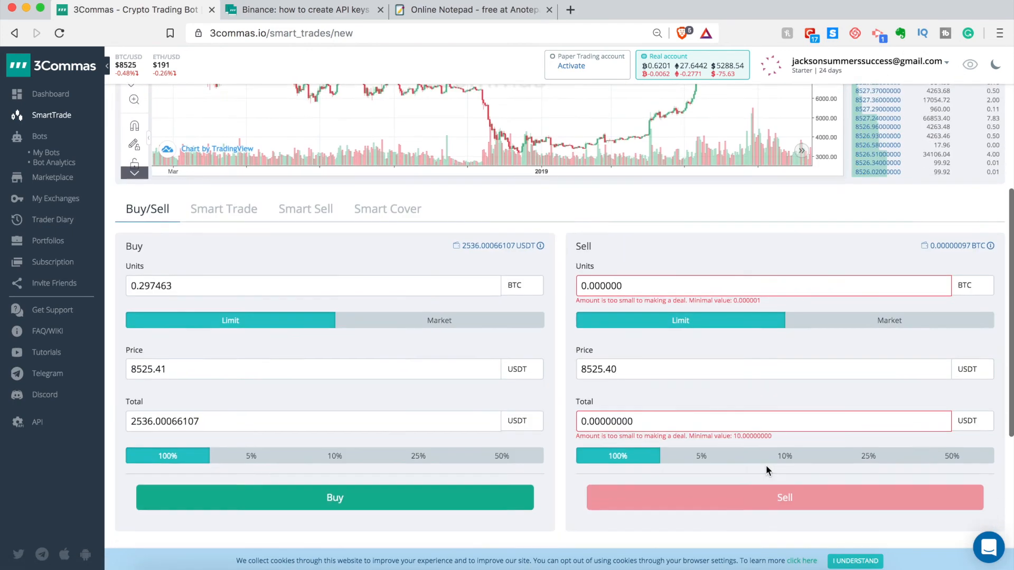
scroll(704, 421, up, 3)
scroll(646, 261, up, 2)
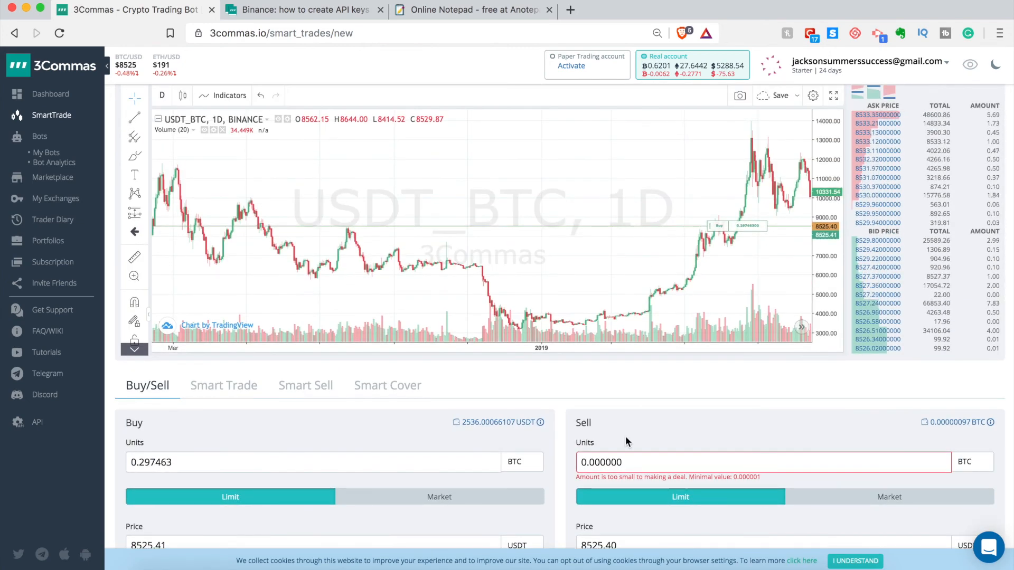
scroll(625, 436, down, 4)
scroll(625, 435, down, 2)
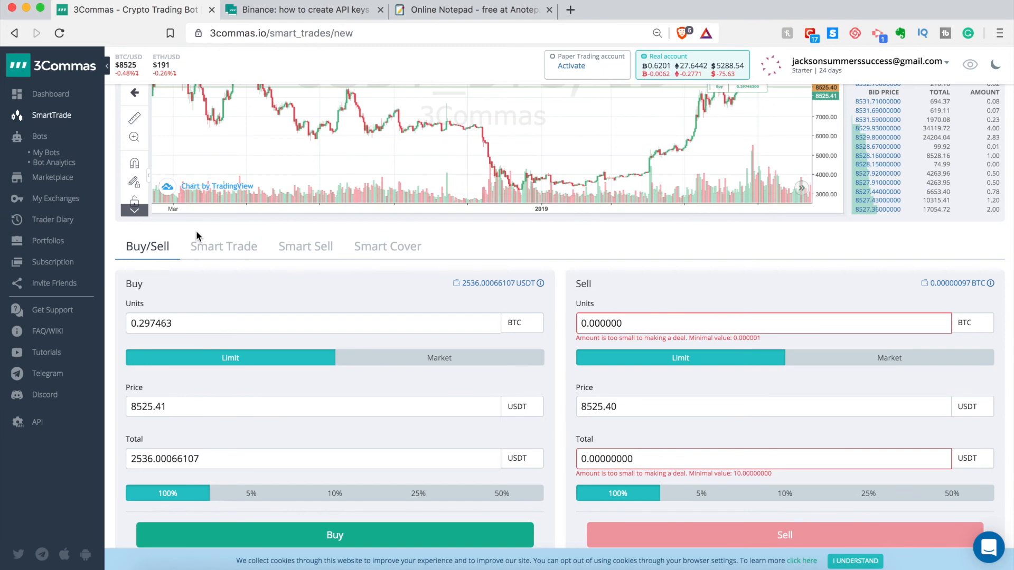
Step: Refresh the profit/loss data of both BTC_BNB trades, created on 10/08/2019 and 10/07/2019, twice each
scroll(303, 205, down, 5)
scroll(483, 235, down, 6)
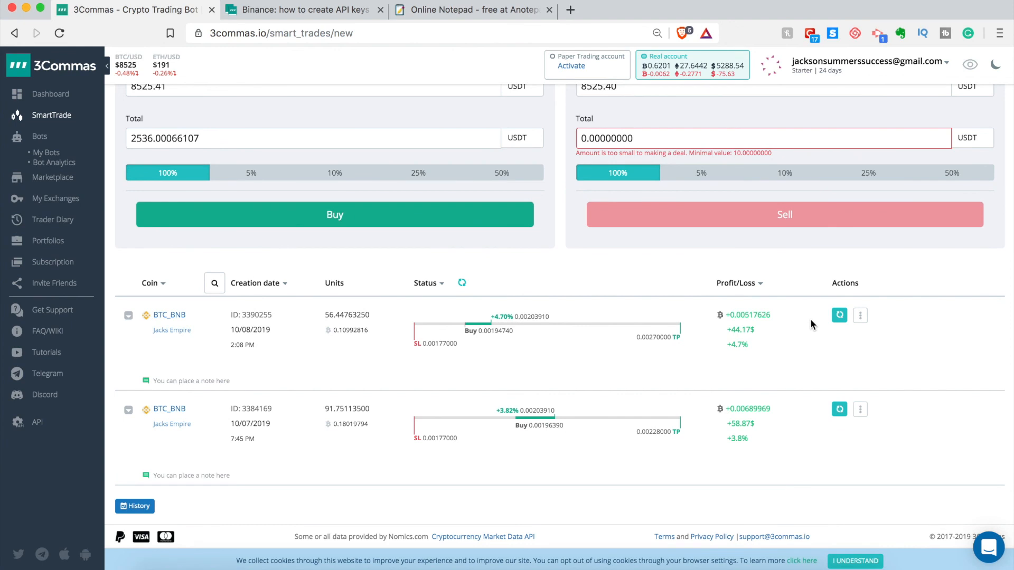
click(843, 321)
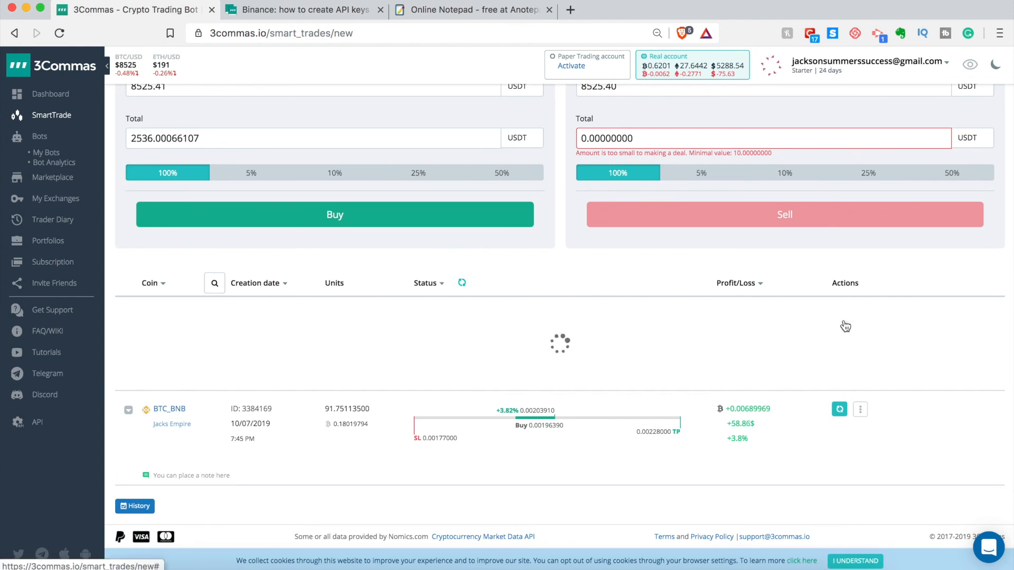
click(839, 417)
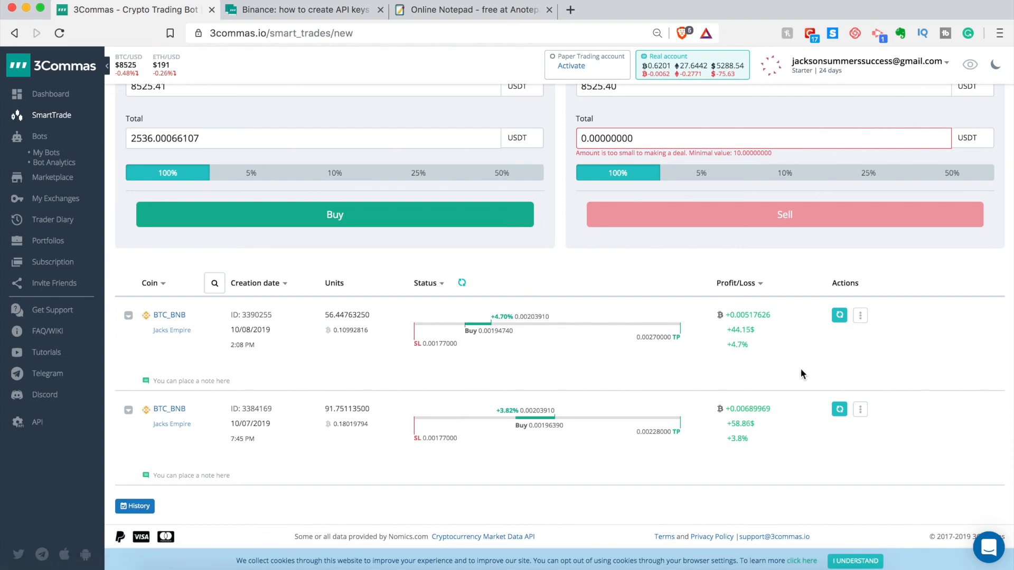
click(840, 410)
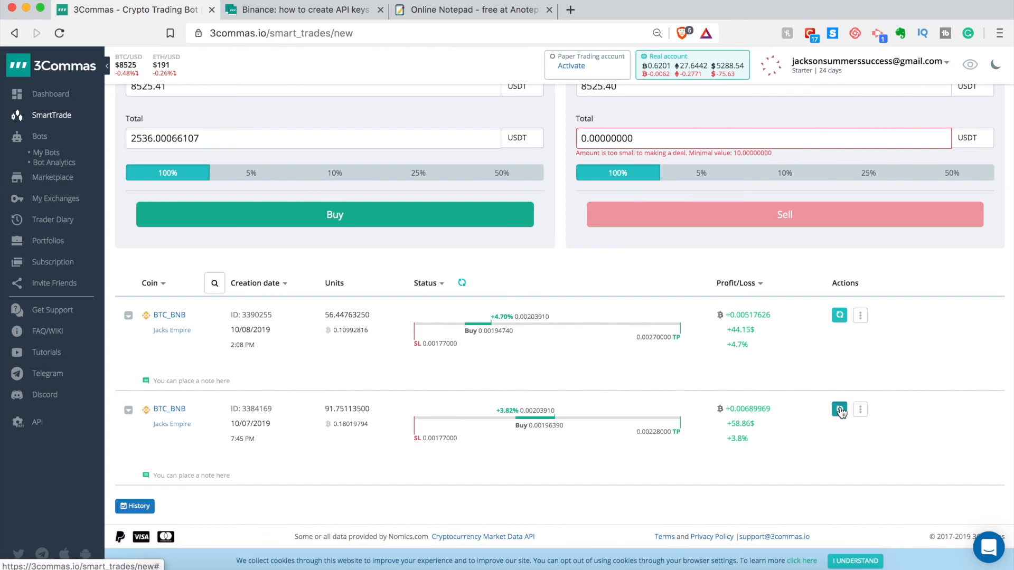
click(839, 316)
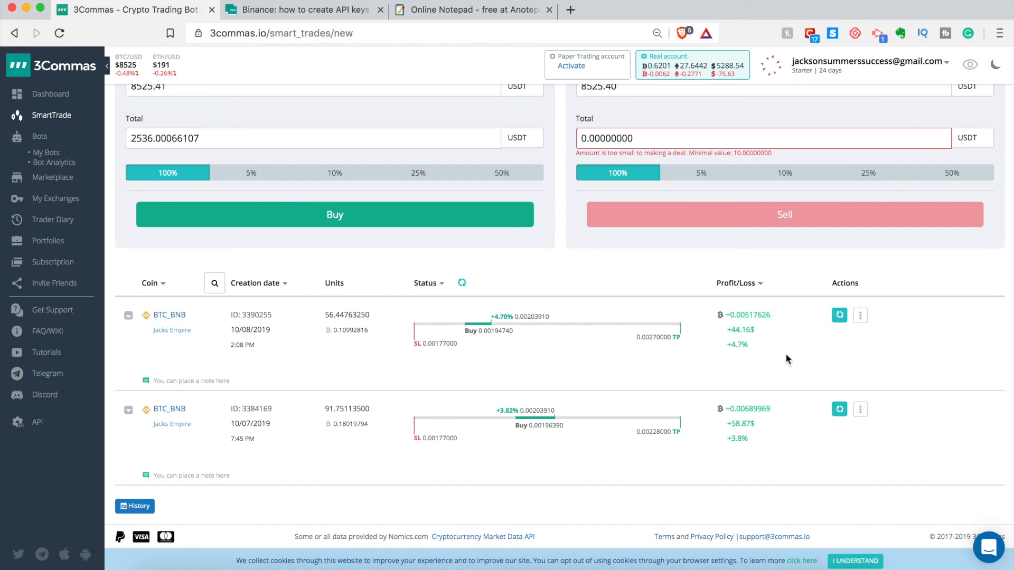
Step: Switch to the aNotepad online notepad page
click(460, 11)
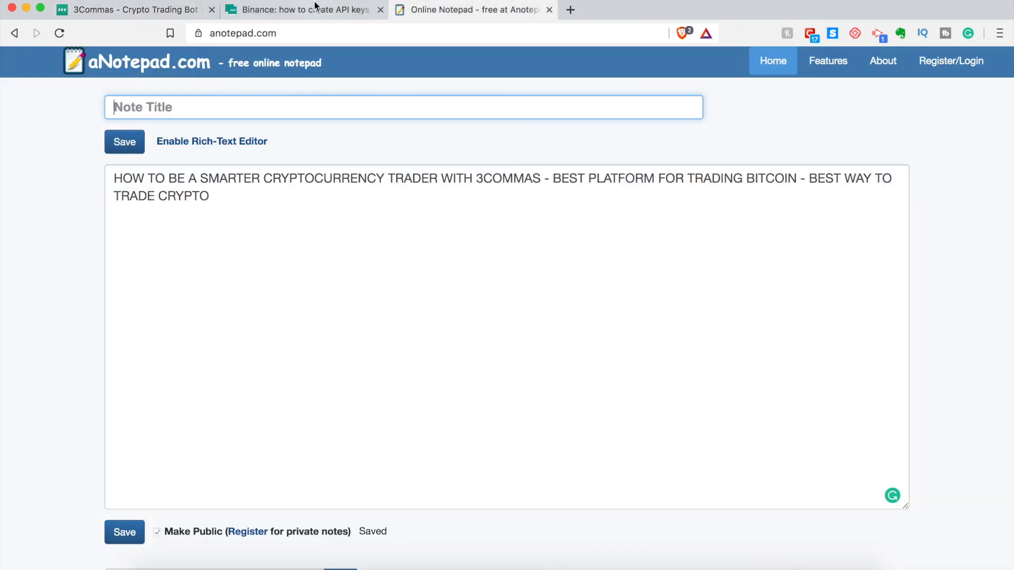